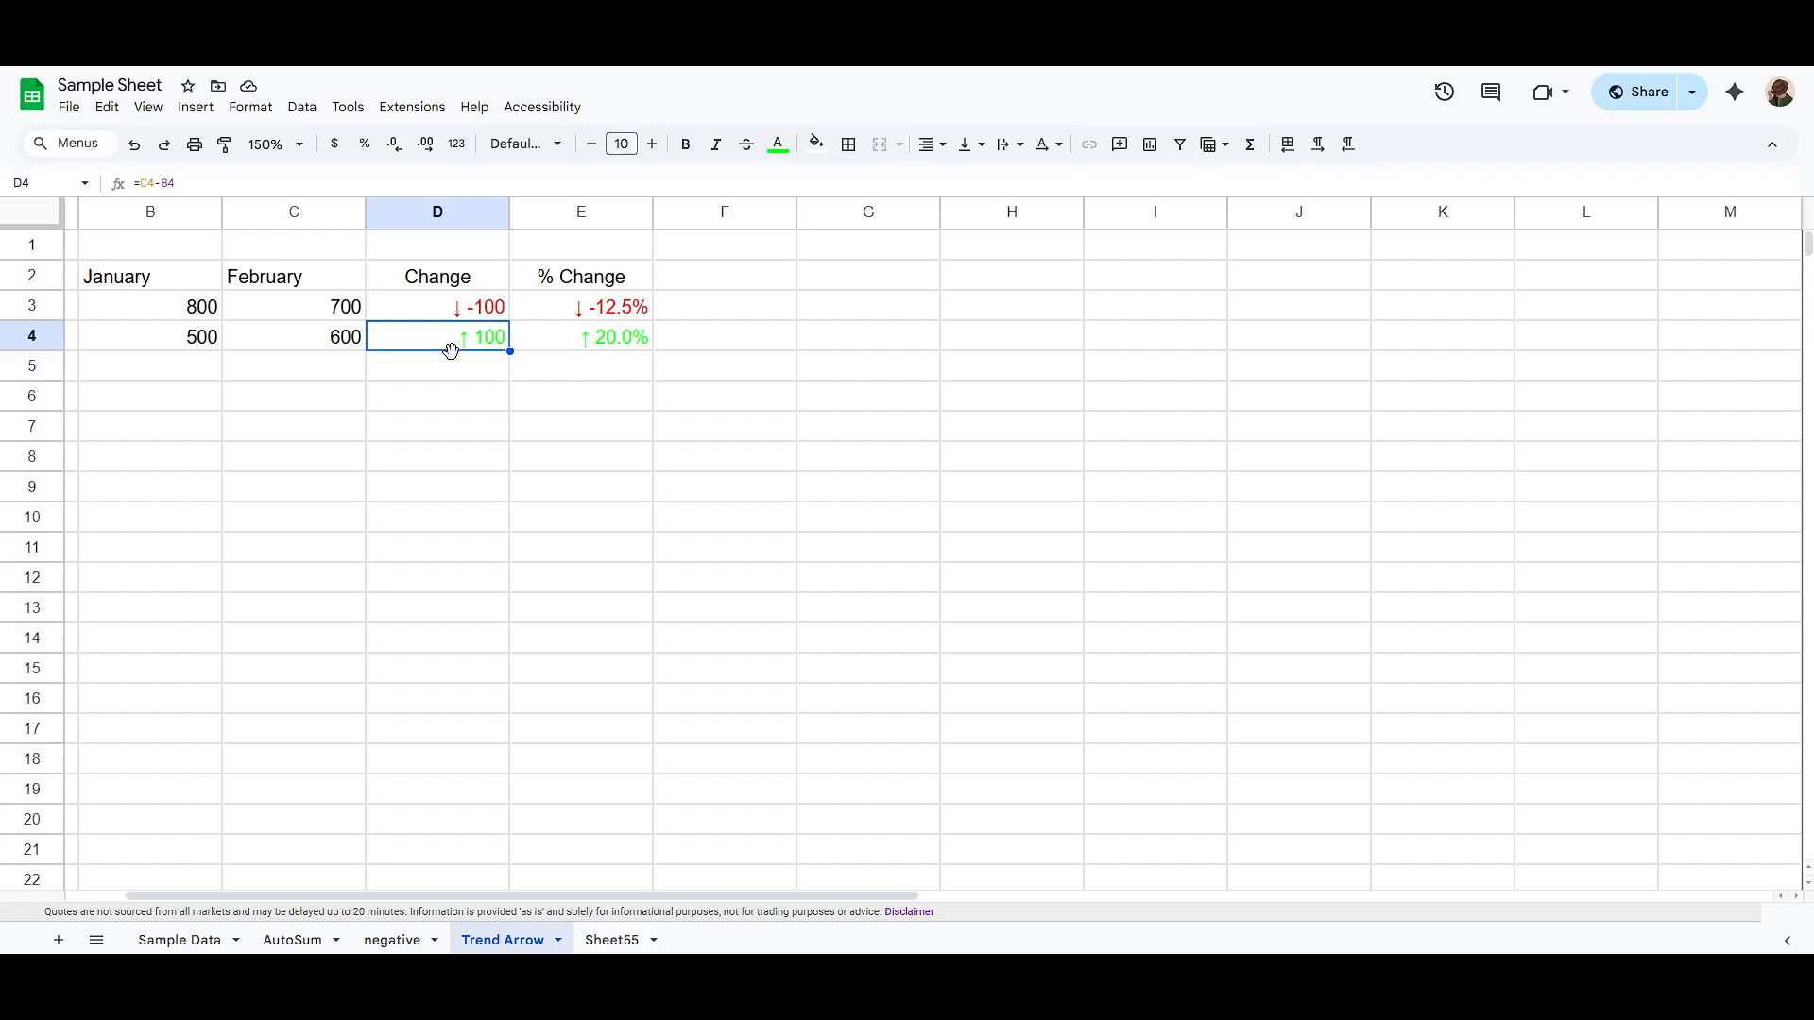
click(454, 318)
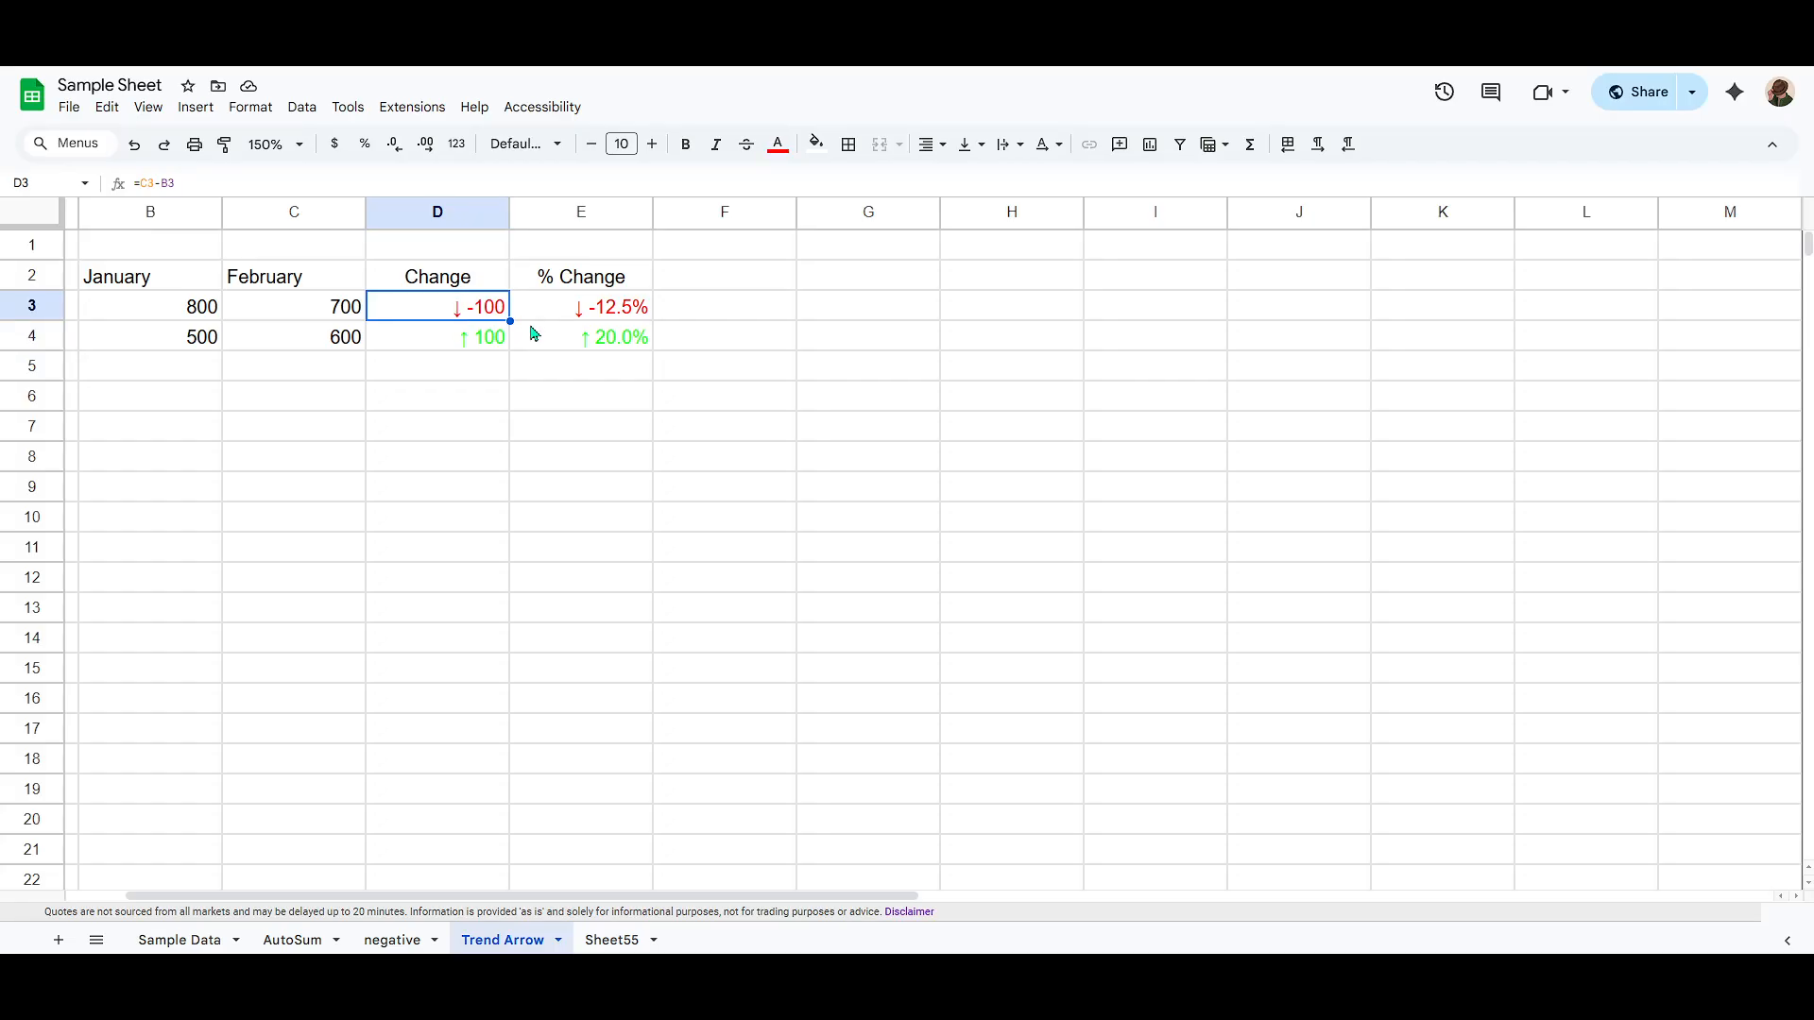
click(584, 314)
click(463, 315)
click(462, 338)
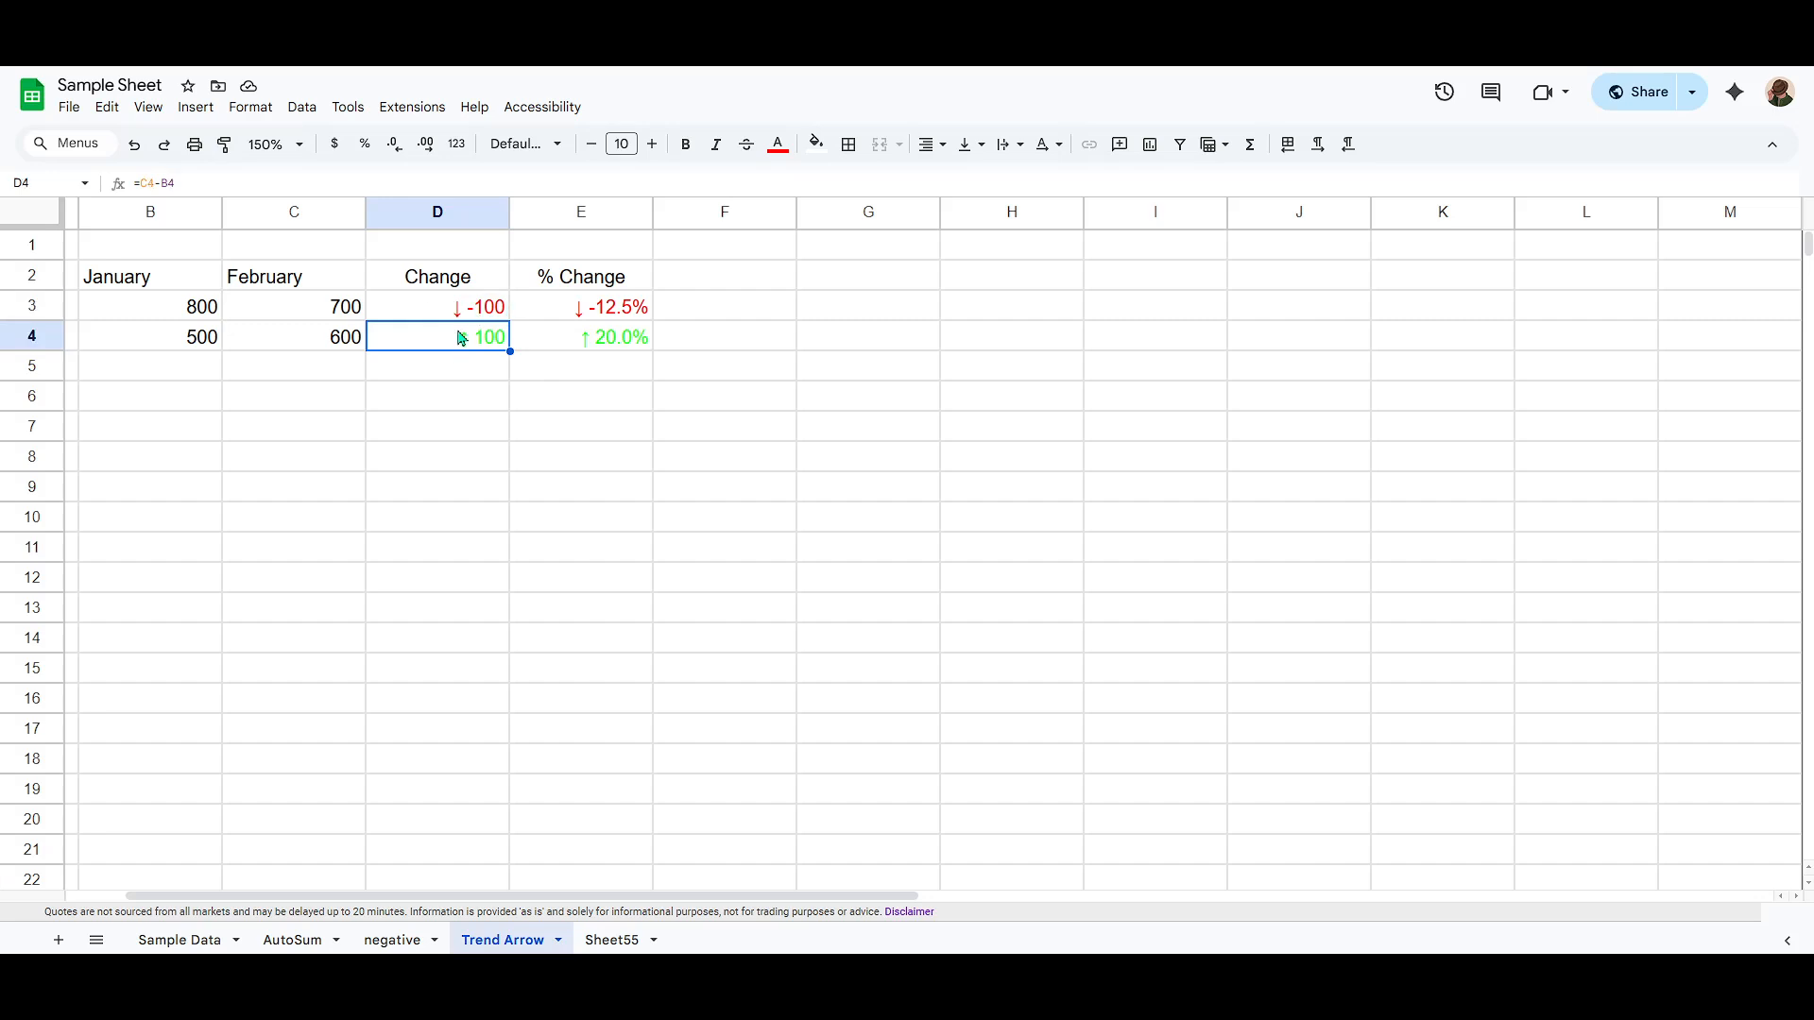
Step: Open the custom number format for the Change cells D3:D4 and examine the positive-number part of its code
click(475, 310)
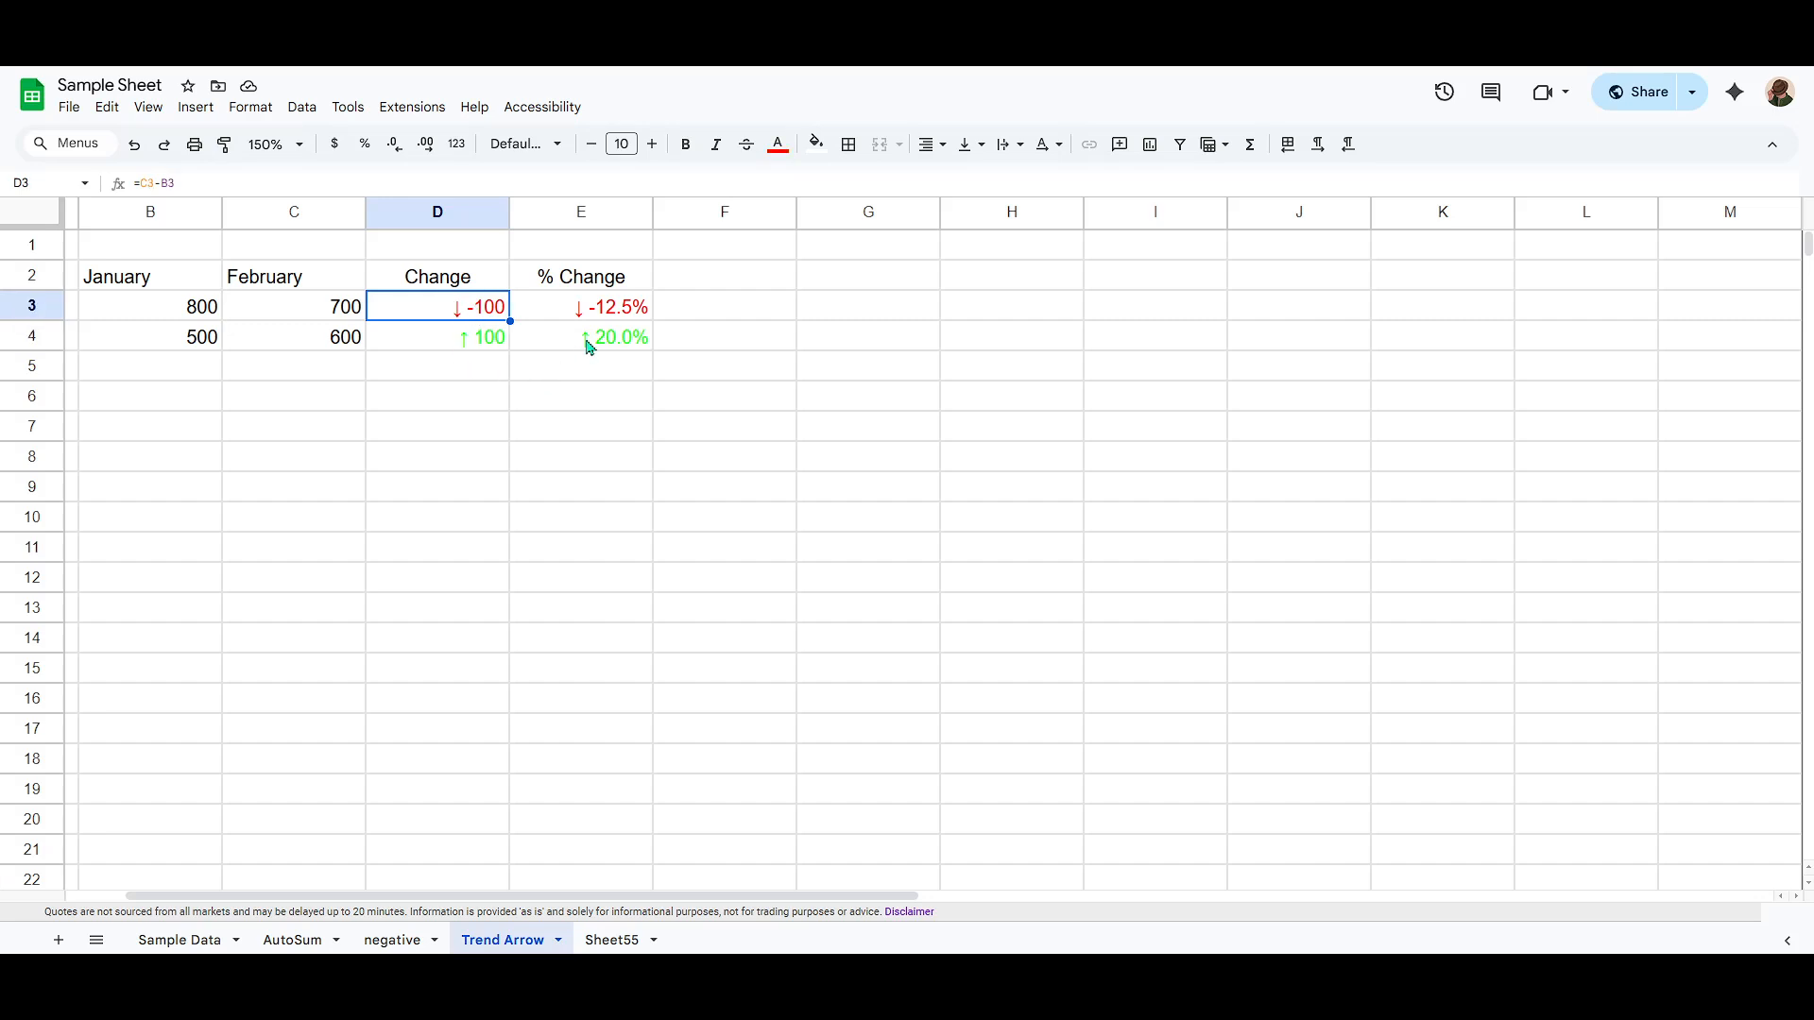
shift+click(464, 340)
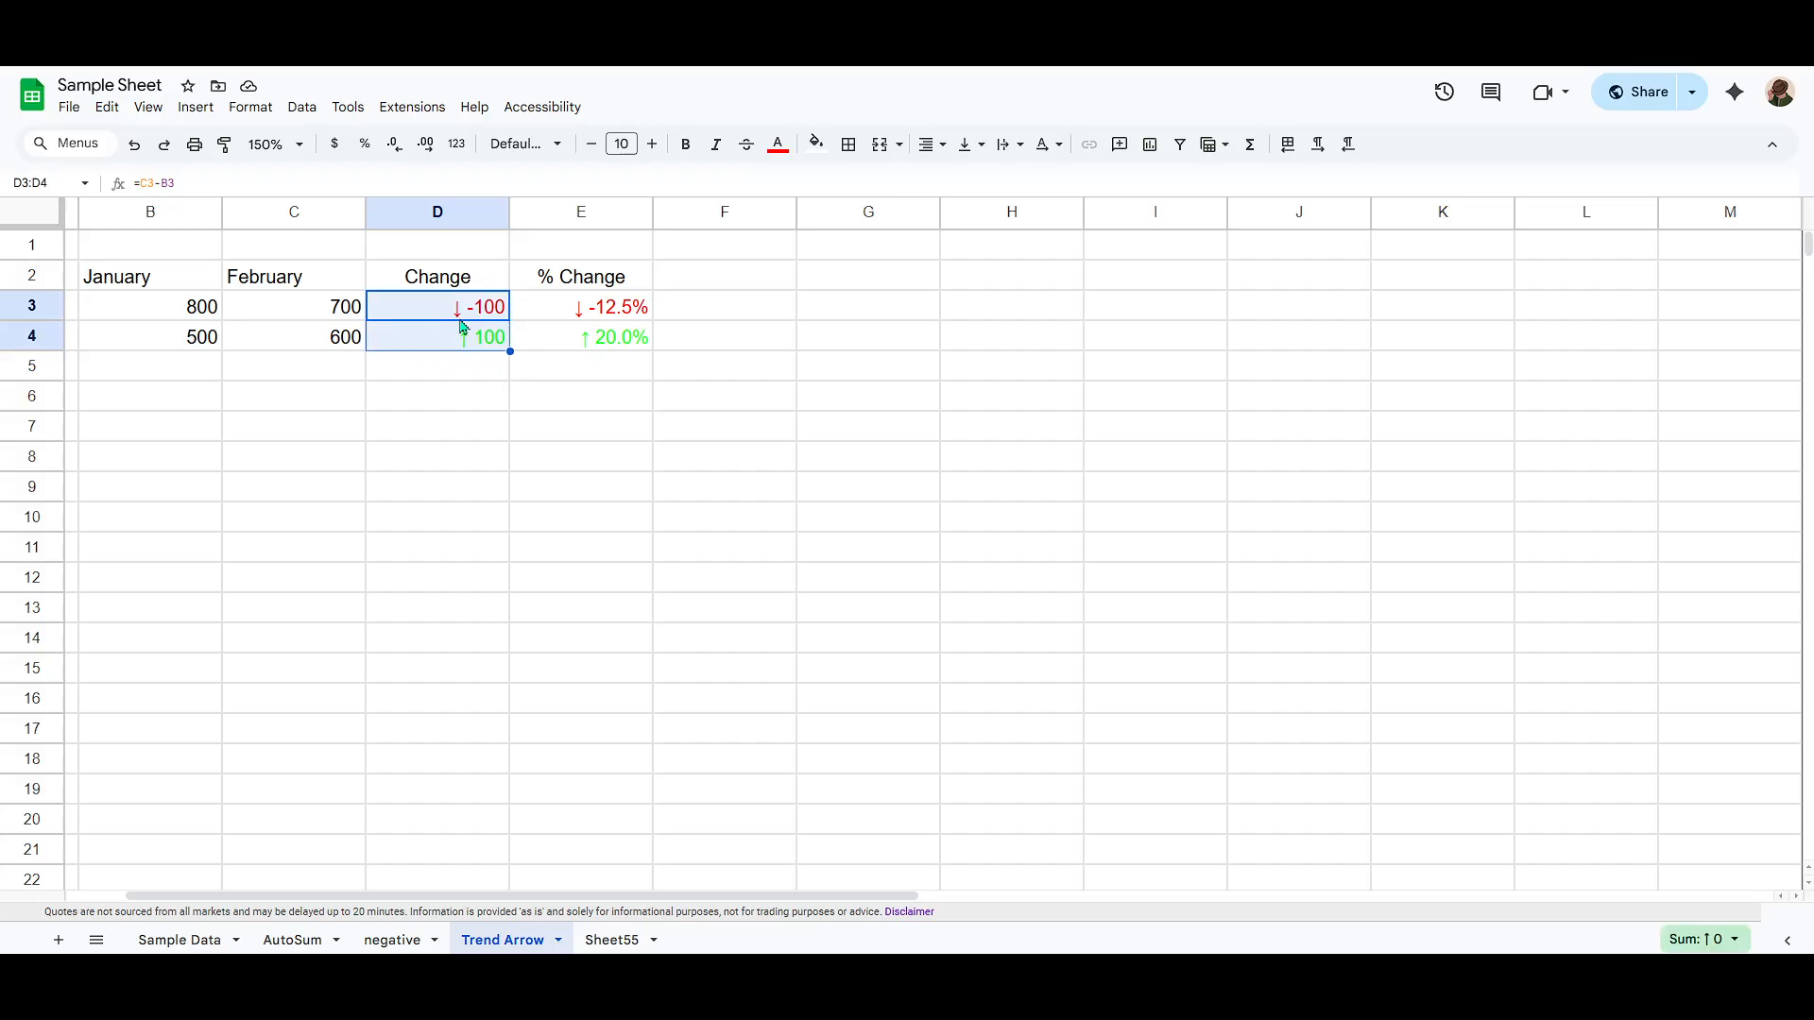
click(251, 108)
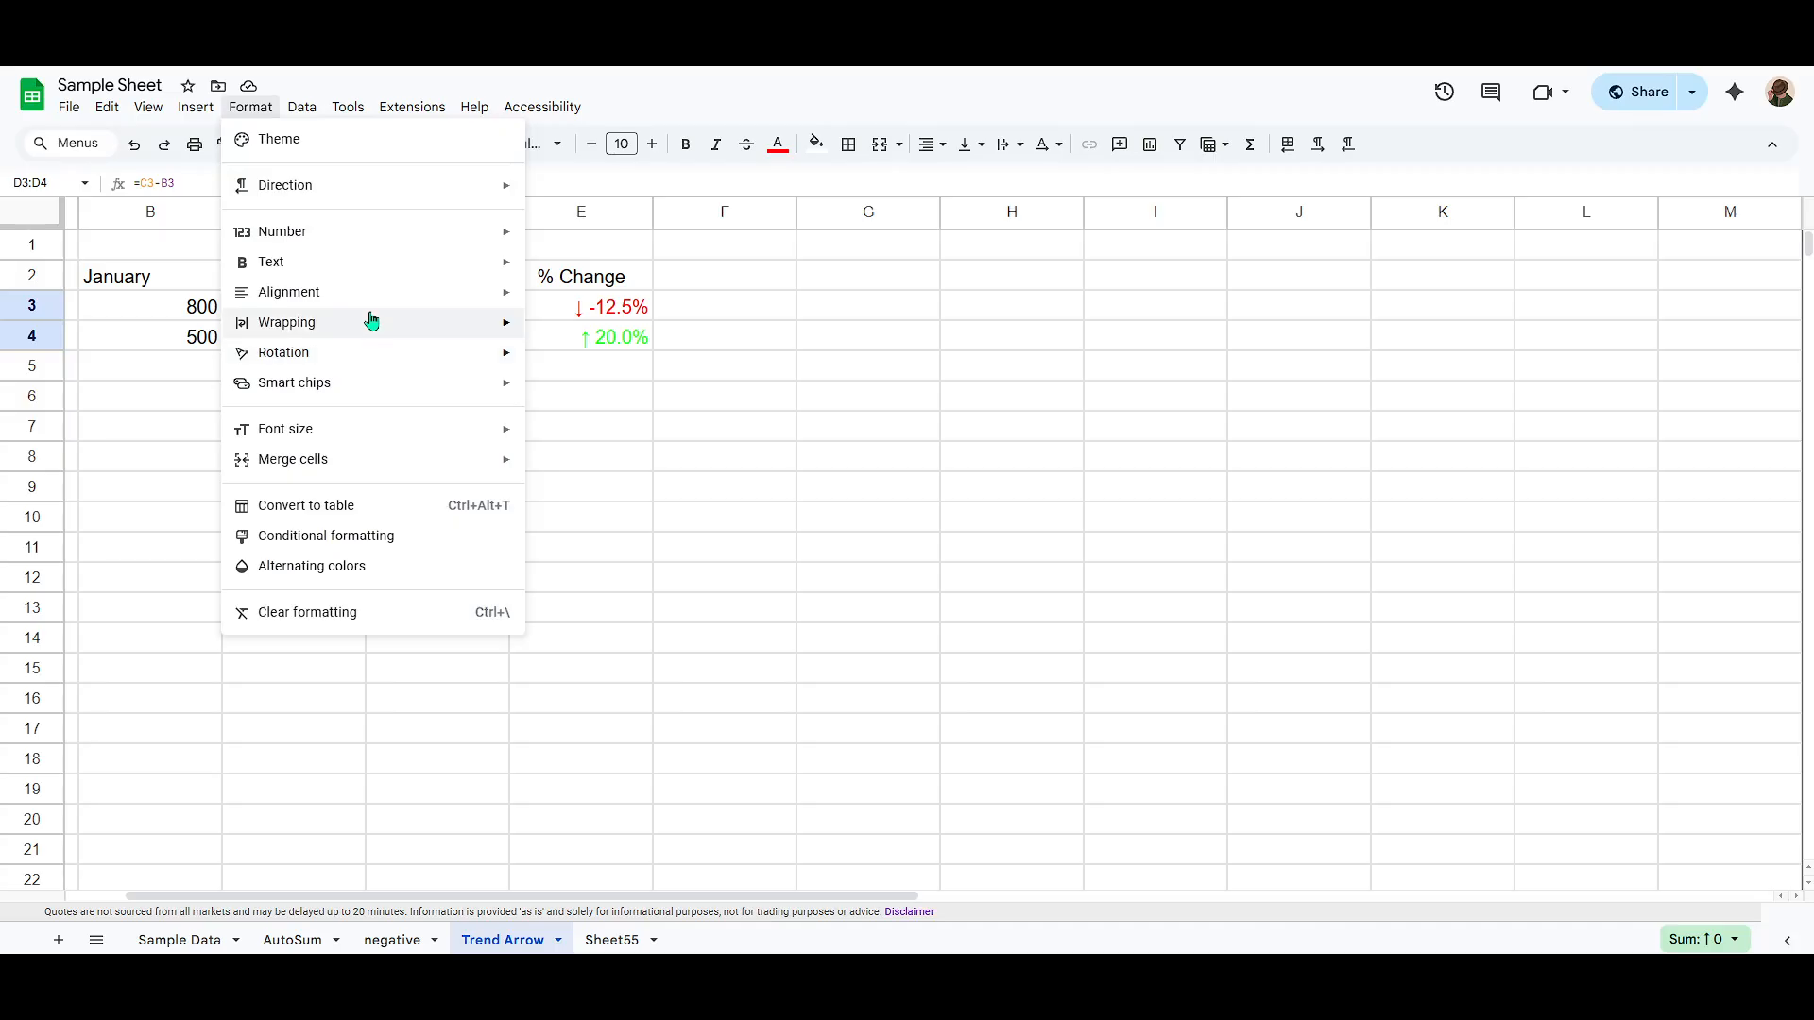
mouse_move(284, 245)
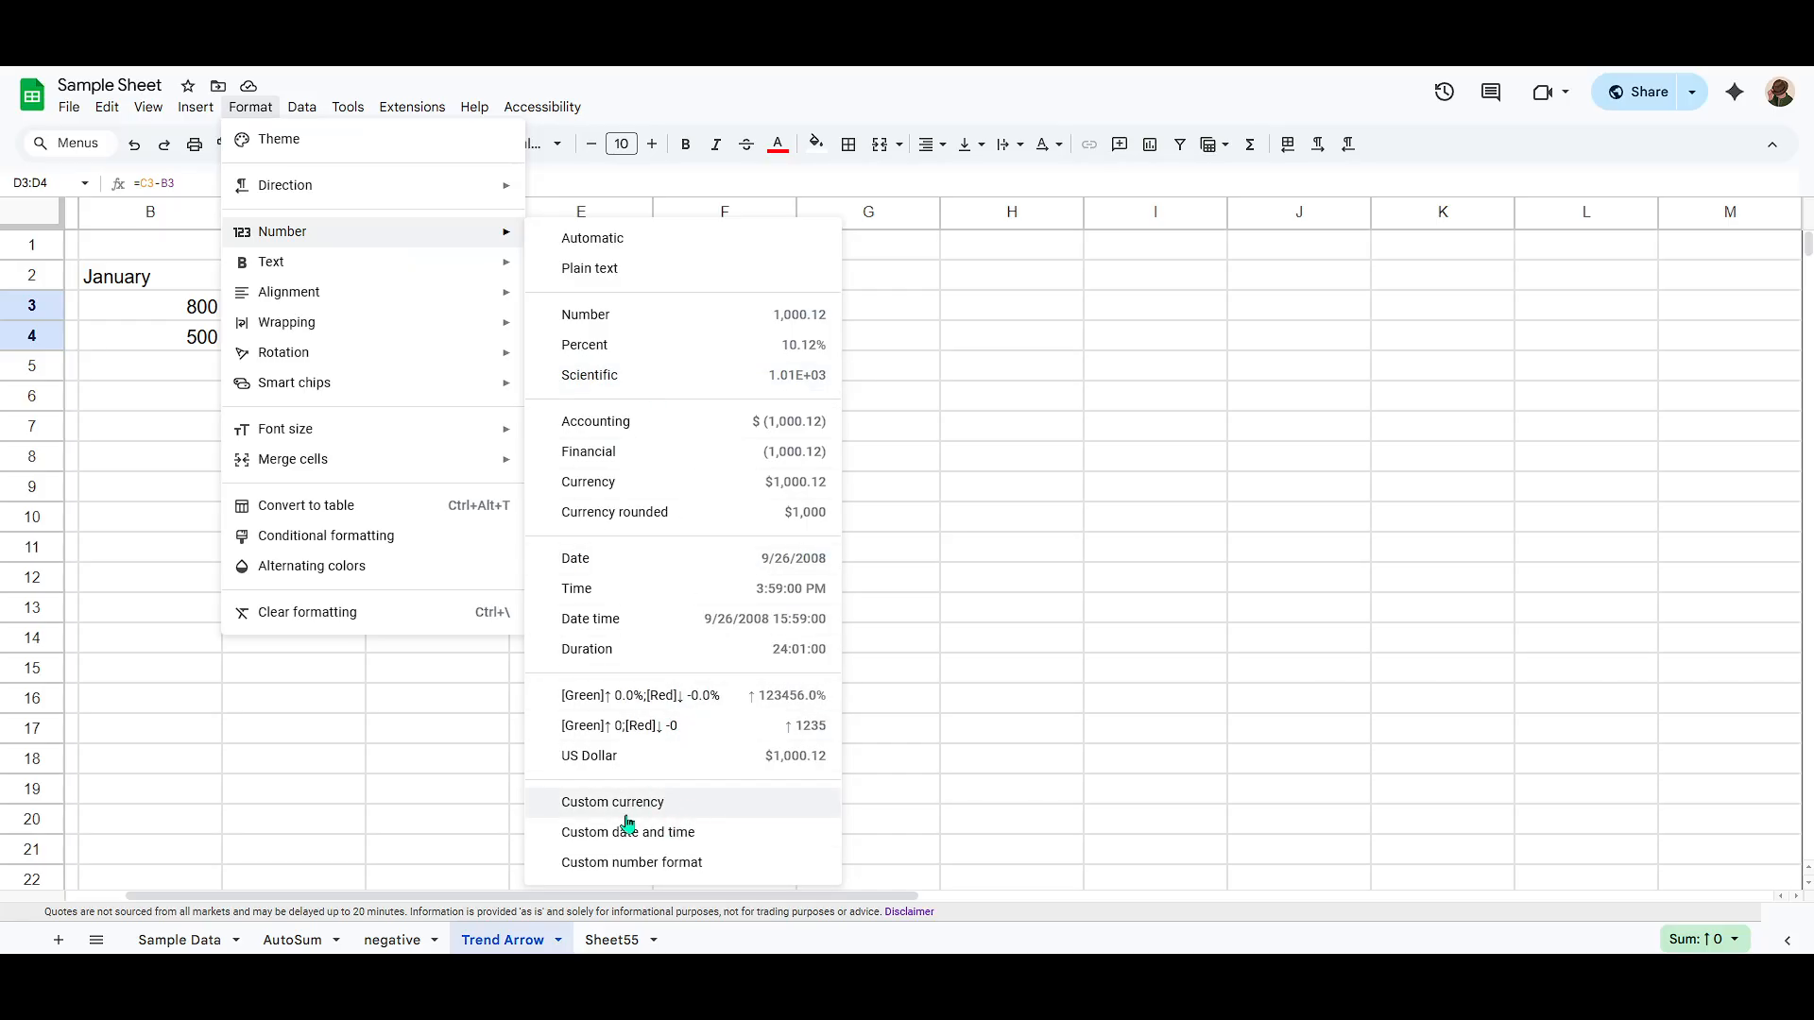
click(657, 865)
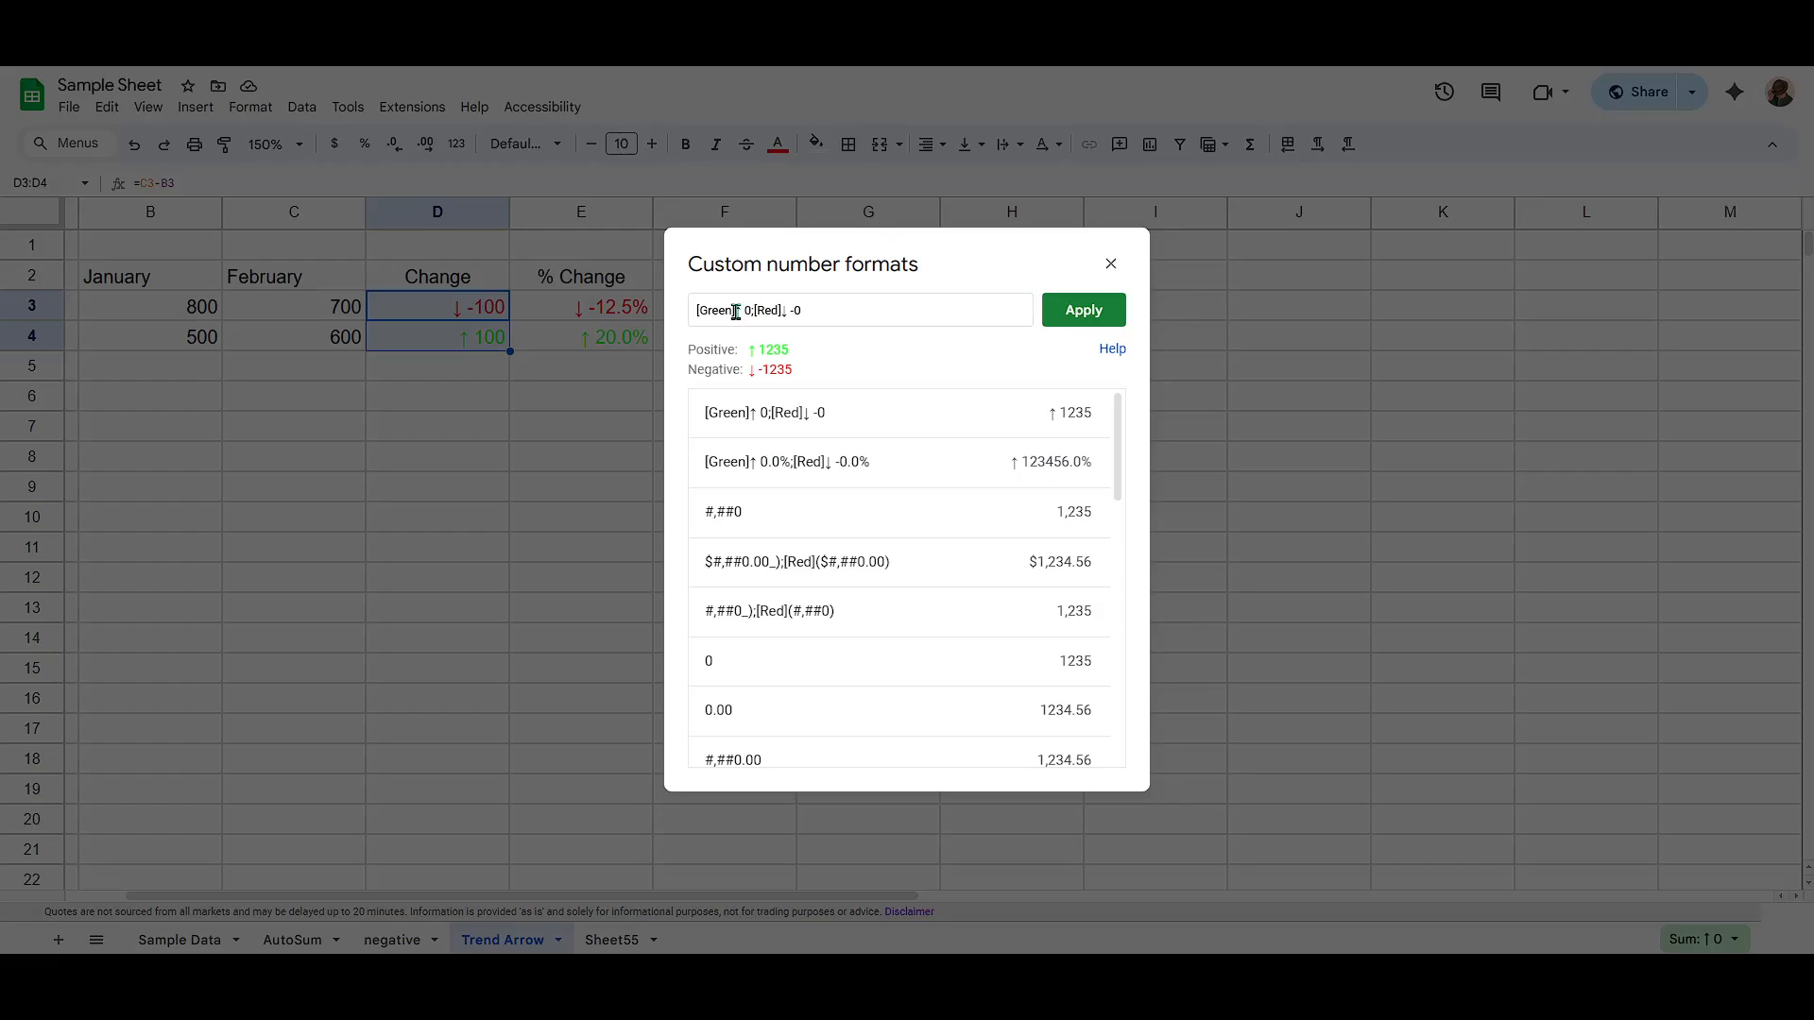
drag(736, 312, 696, 317)
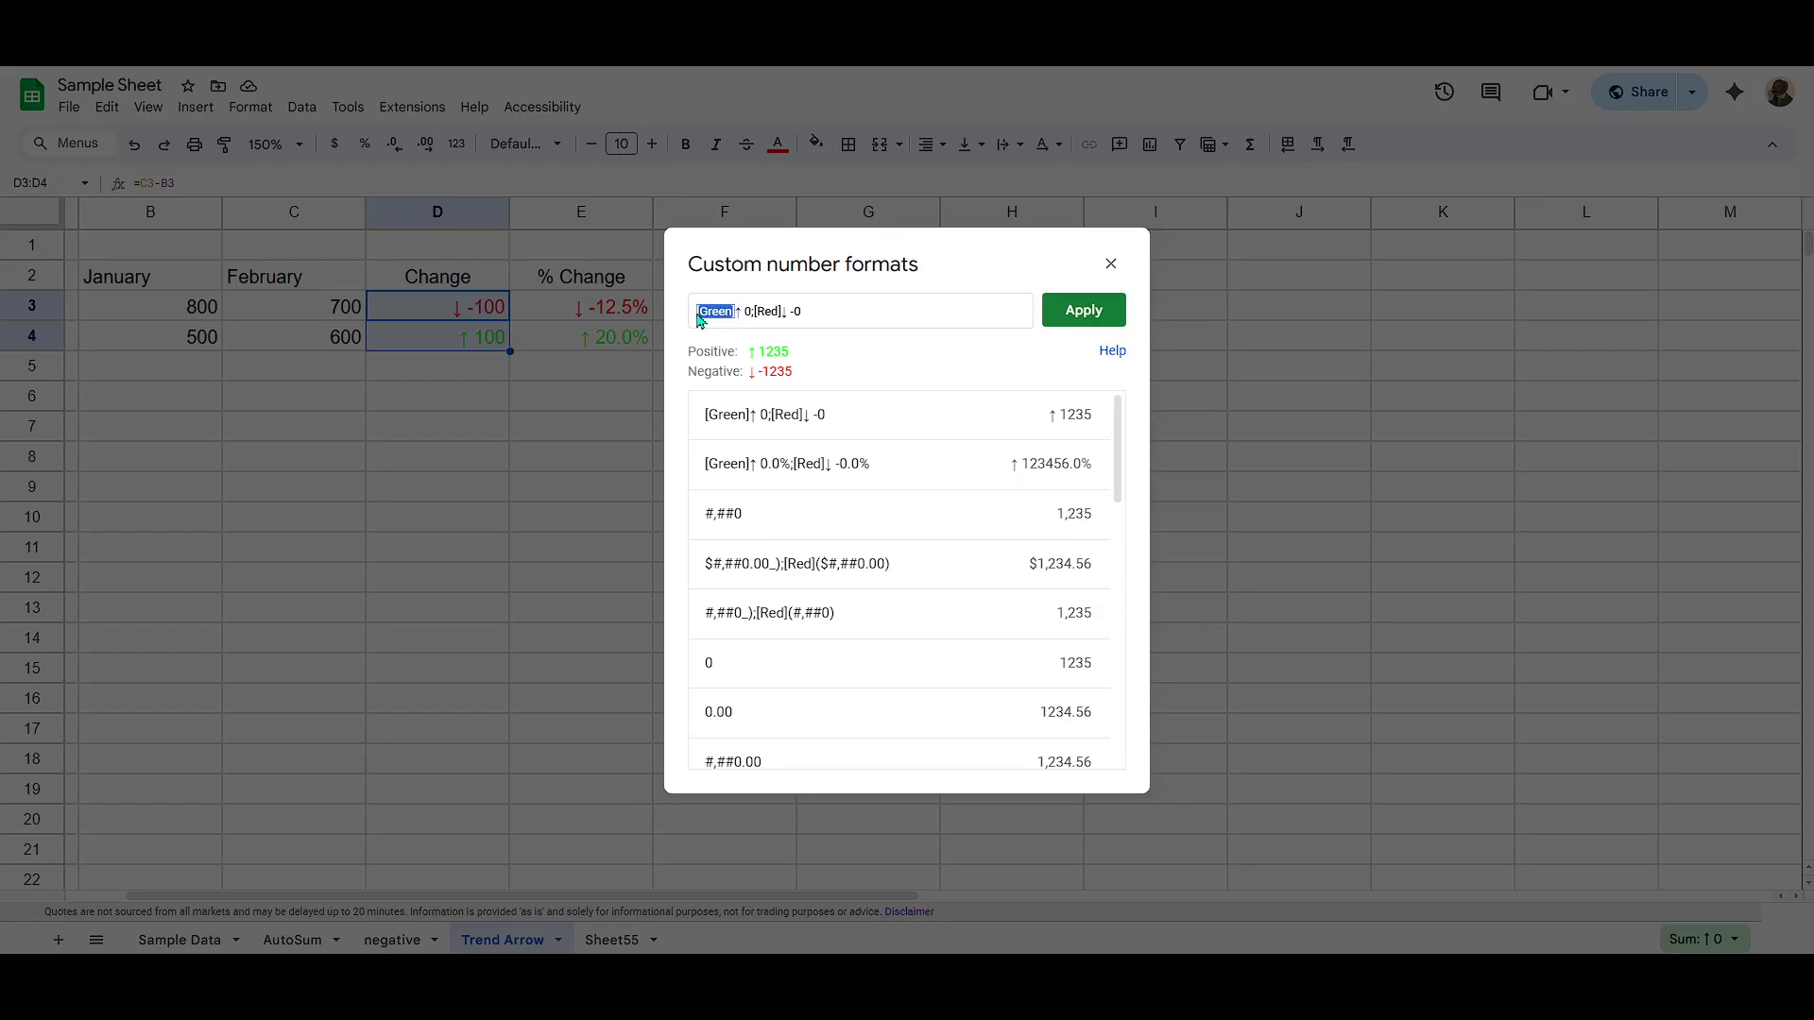
click(751, 310)
click(743, 310)
drag(736, 311, 697, 314)
click(704, 312)
click(773, 315)
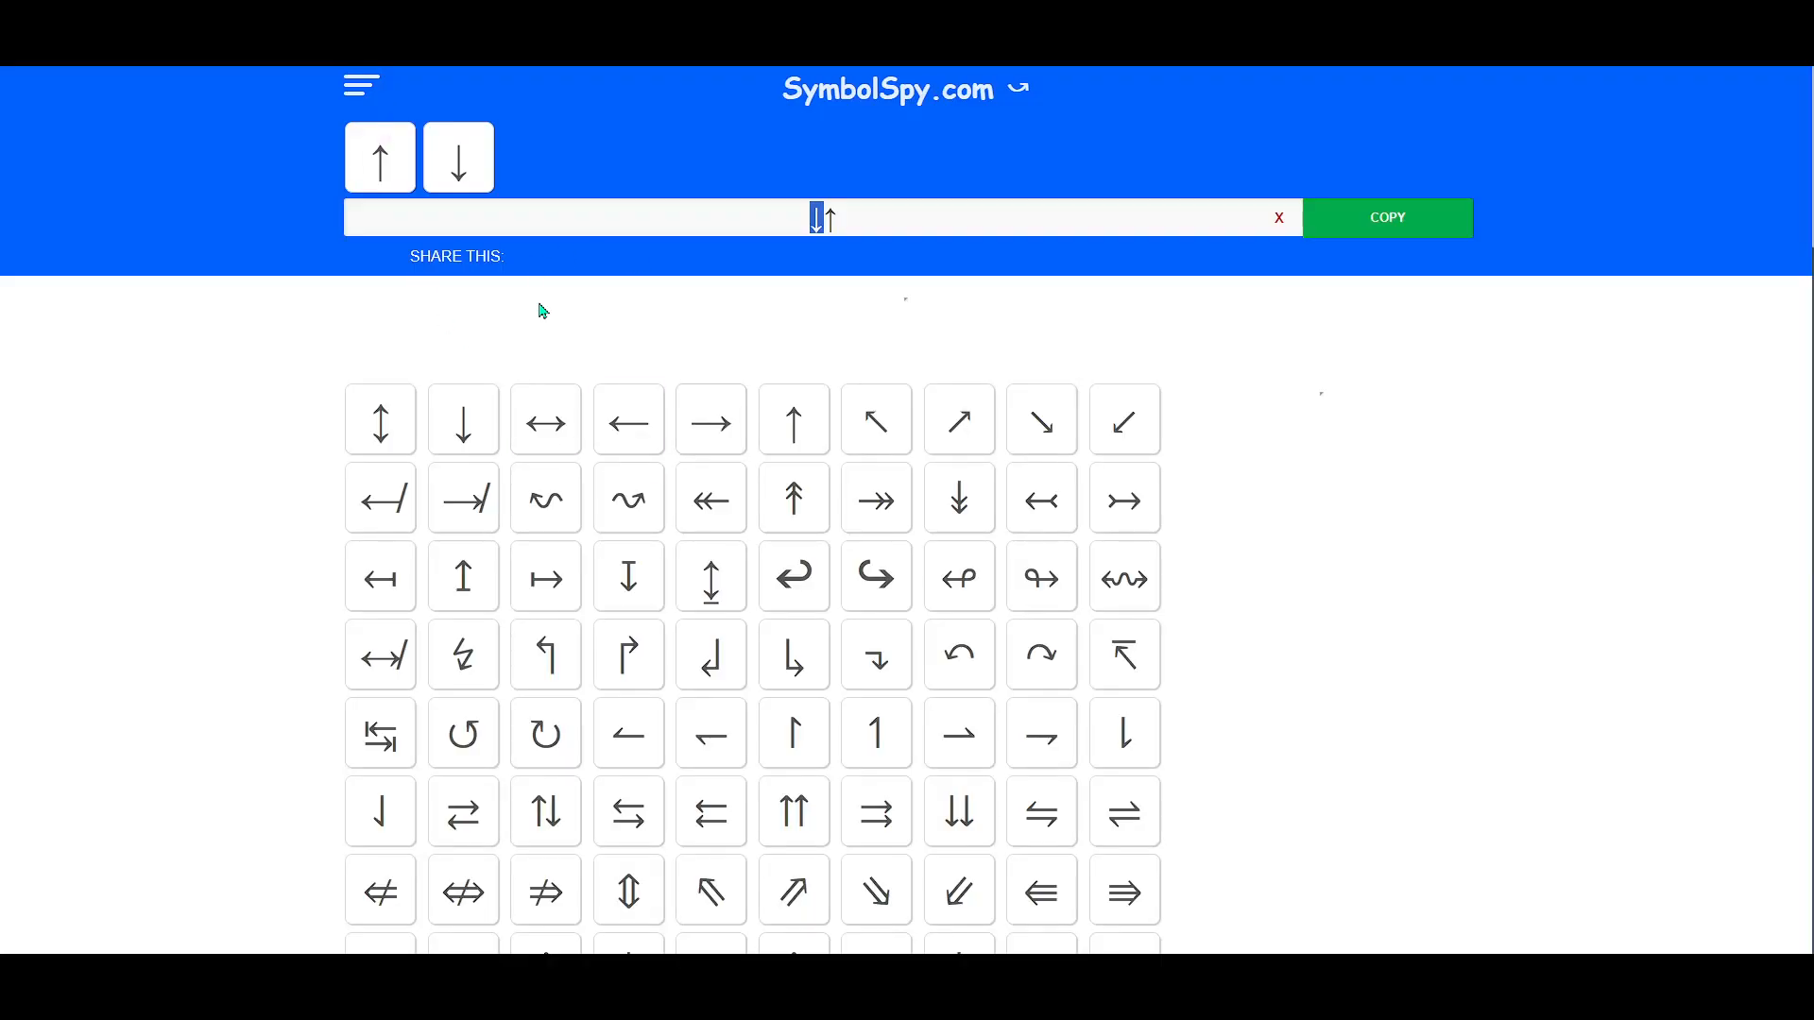
Step: Switch to SymbolSpy.com and copy the up arrow symbol ↑ from its text field
click(804, 222)
double_click(830, 216)
right_click(831, 216)
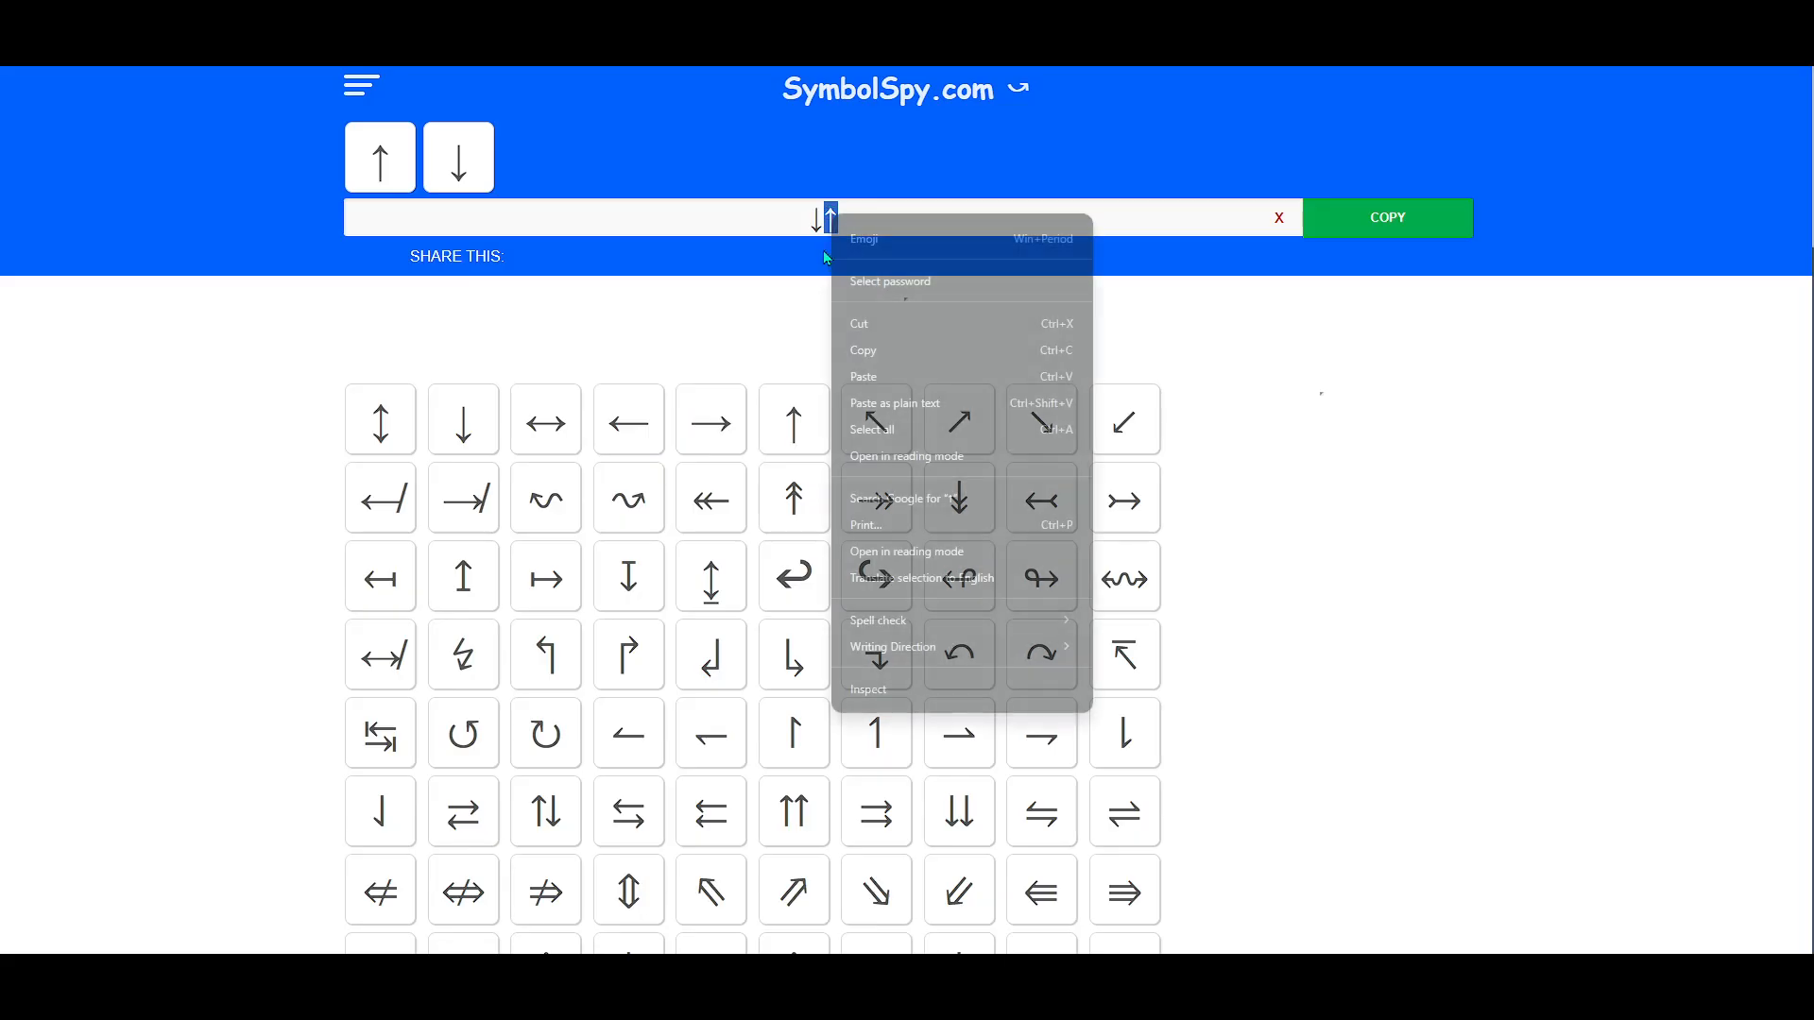
click(867, 353)
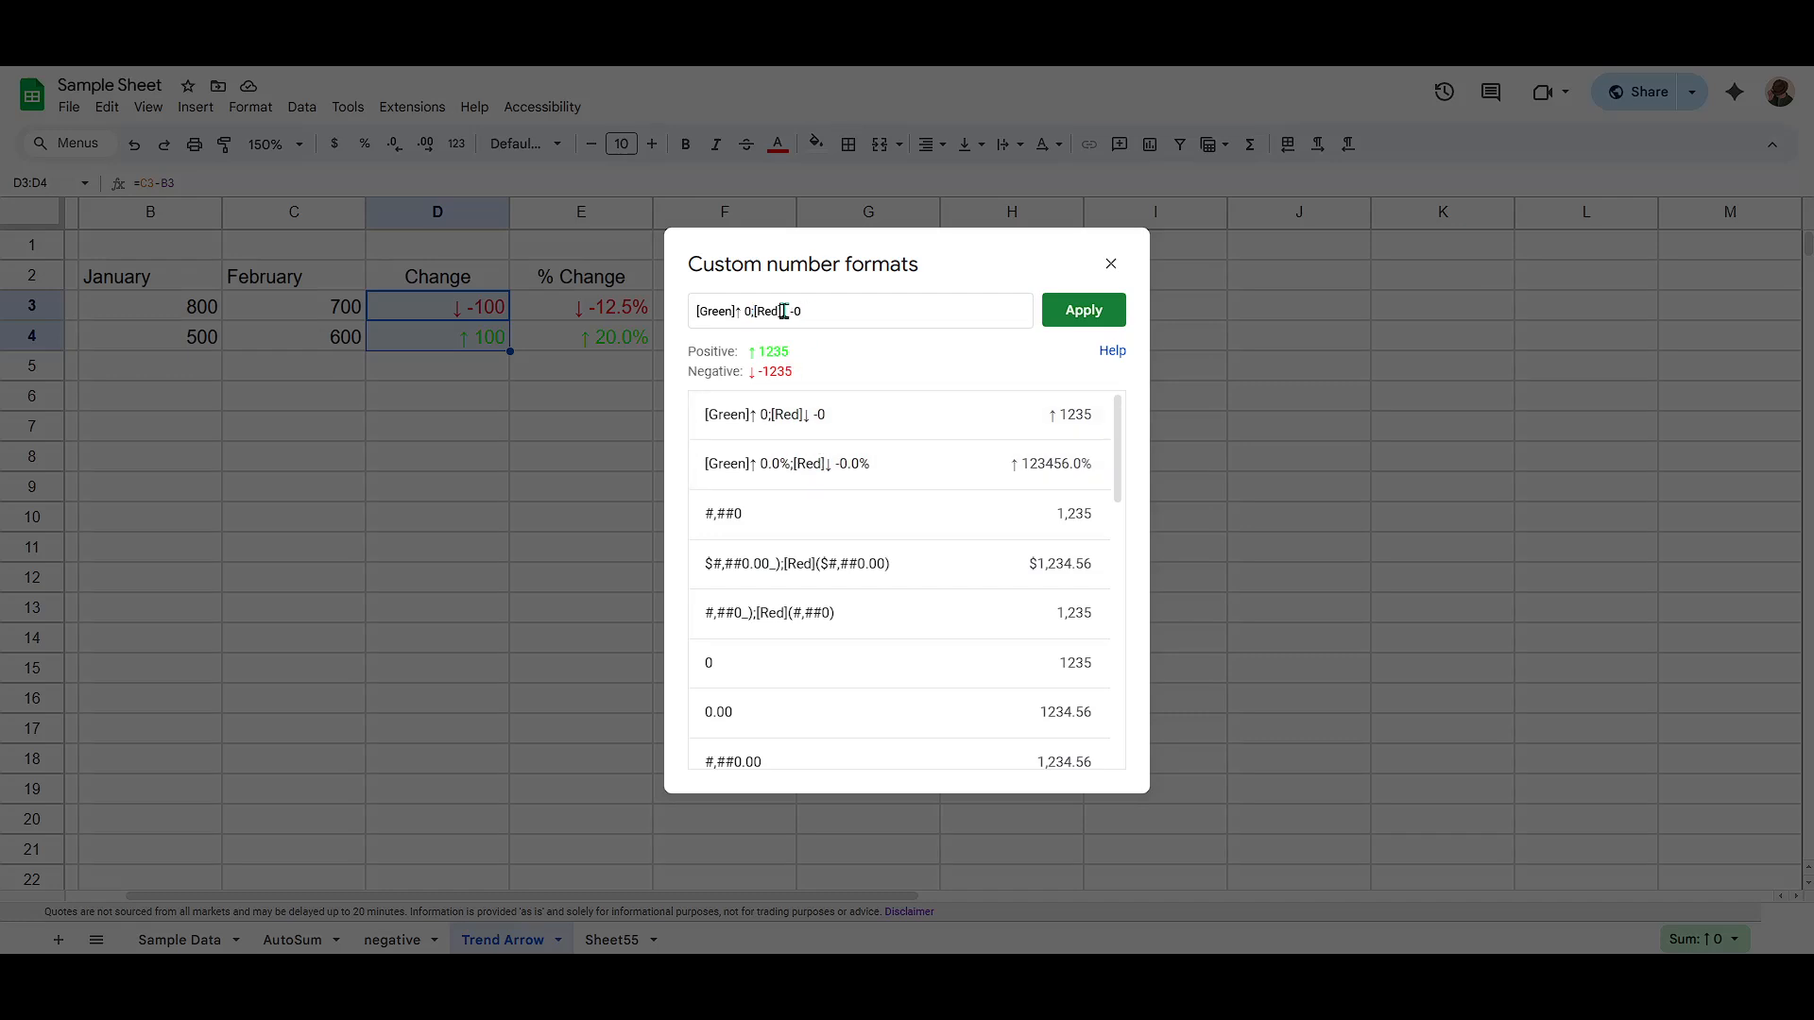
Step: Review the [Red] part of the format code, and copy the down arrow symbol ↓ from SymbolSpy.com
drag(784, 311, 767, 312)
click(788, 312)
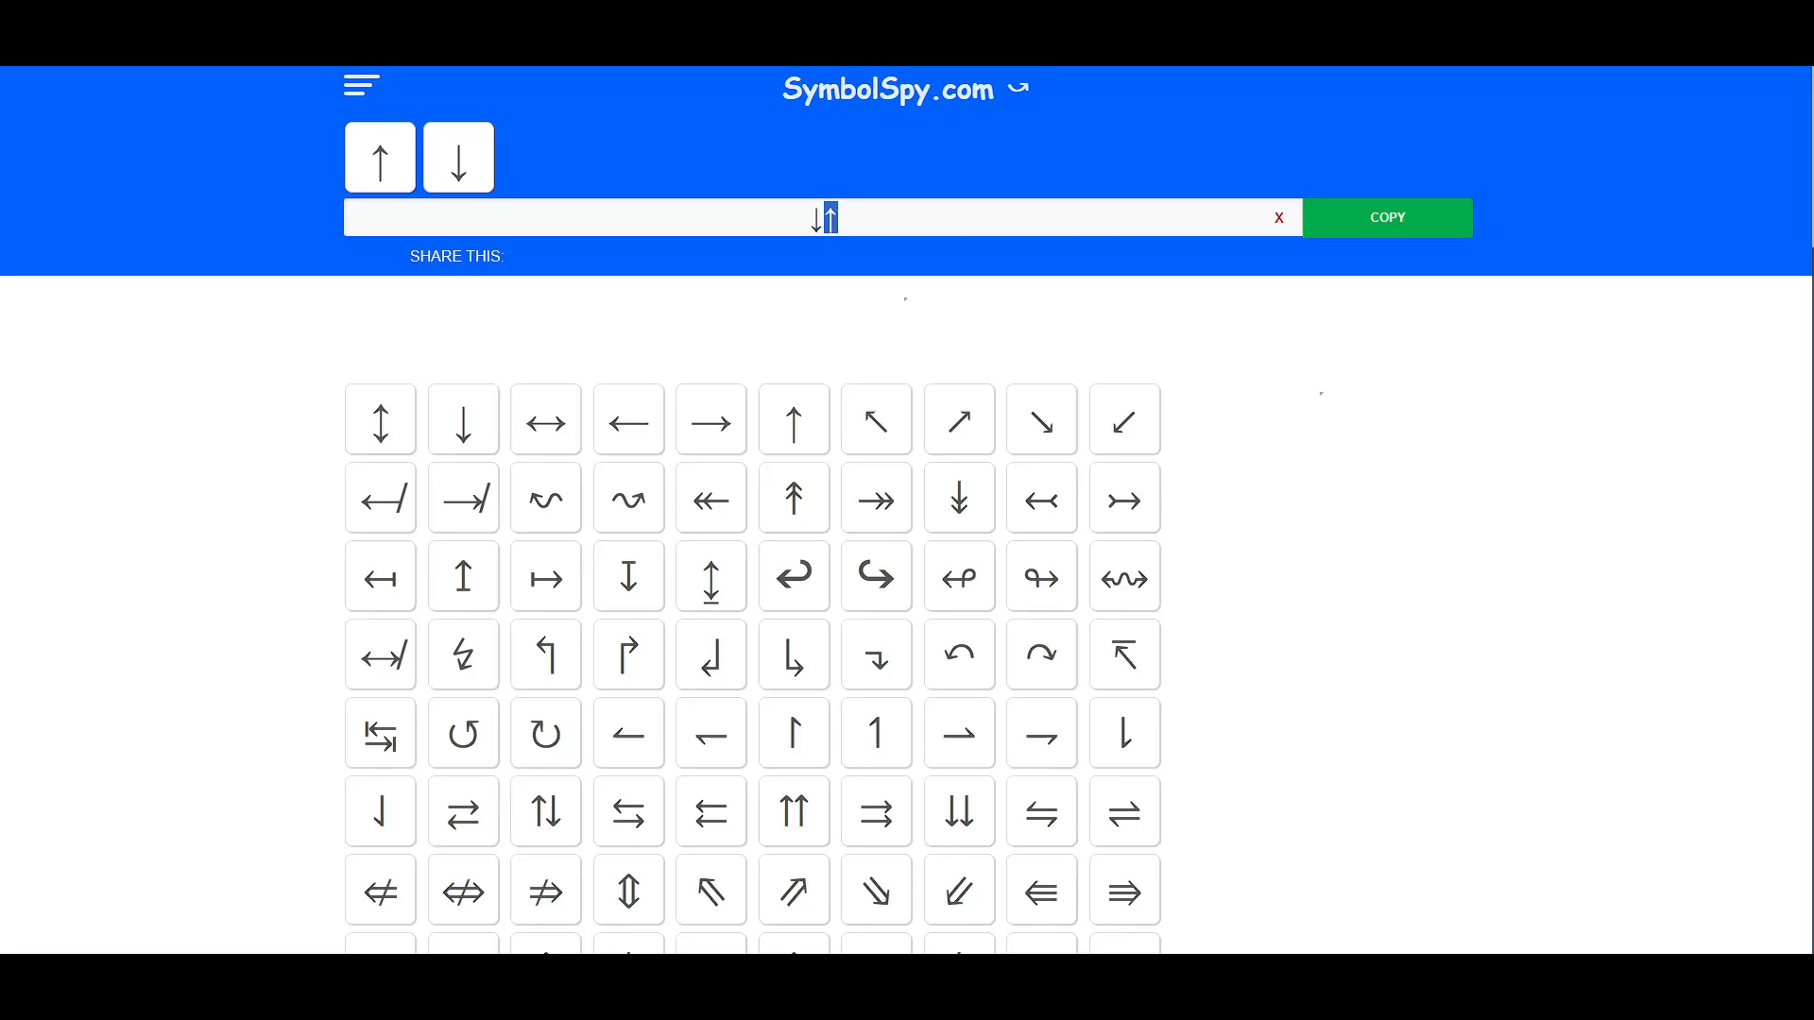
click(764, 264)
drag(798, 221, 818, 219)
right_click(820, 219)
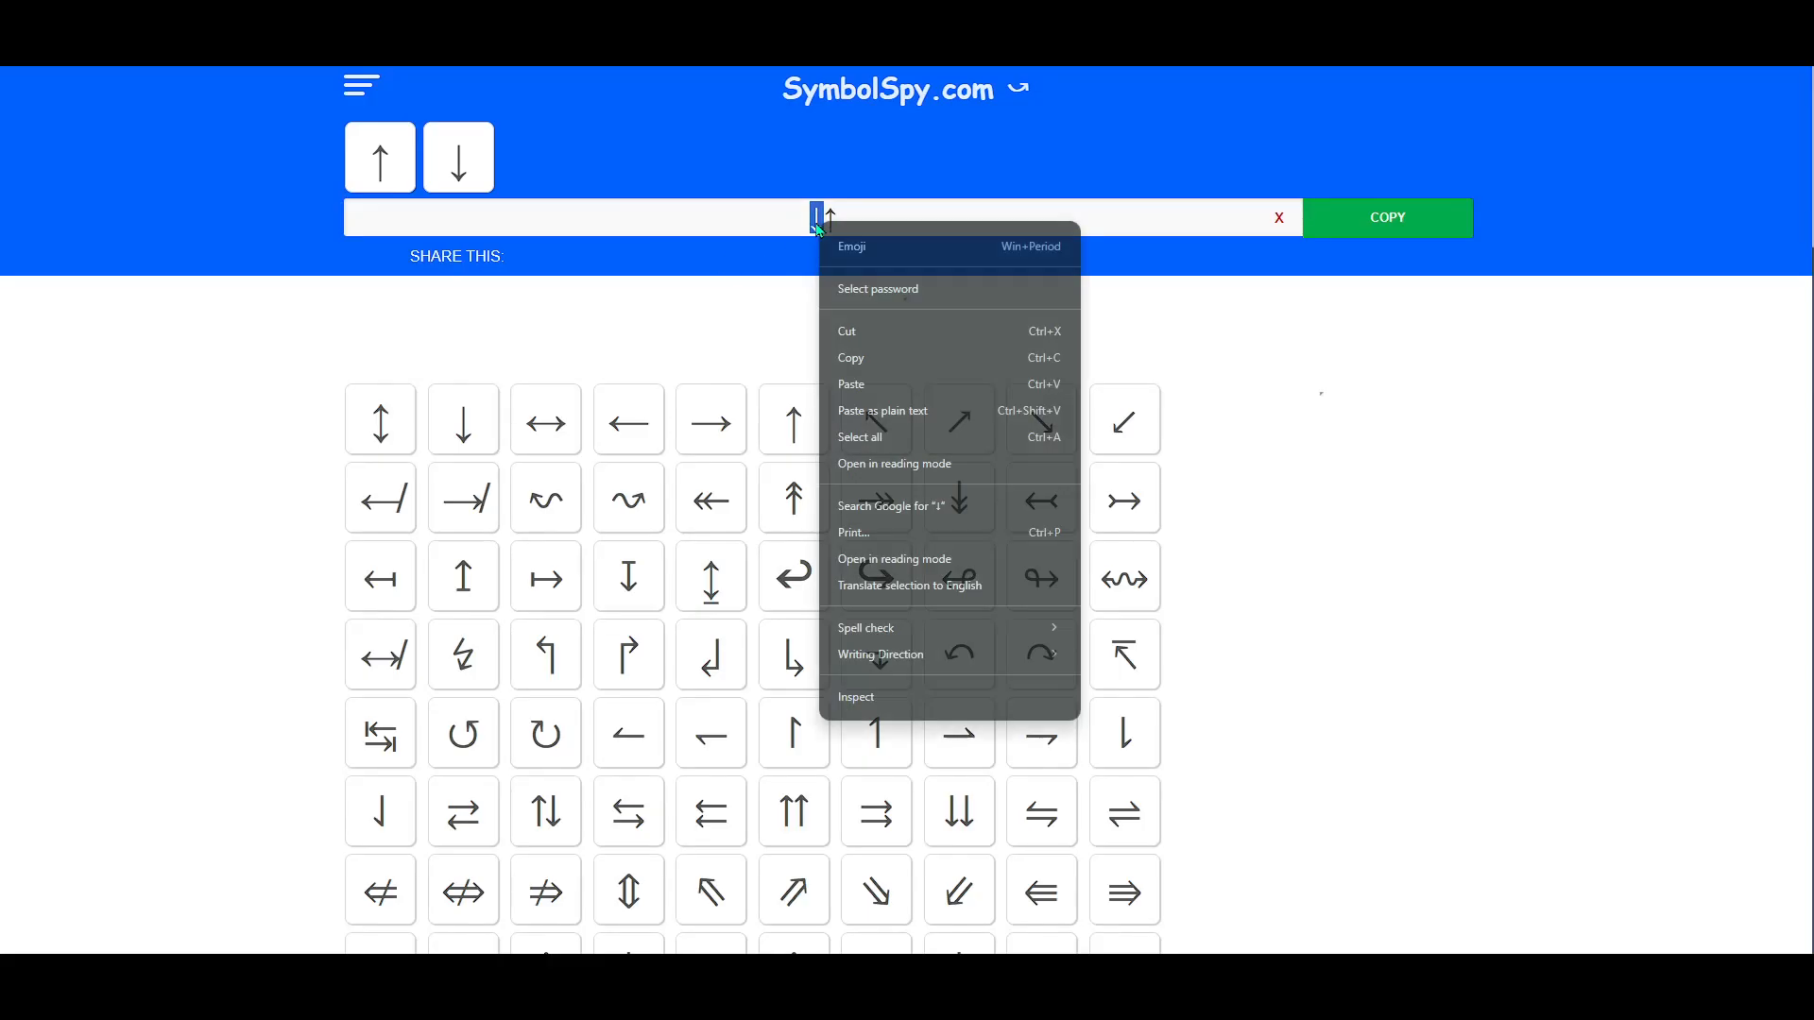
click(879, 356)
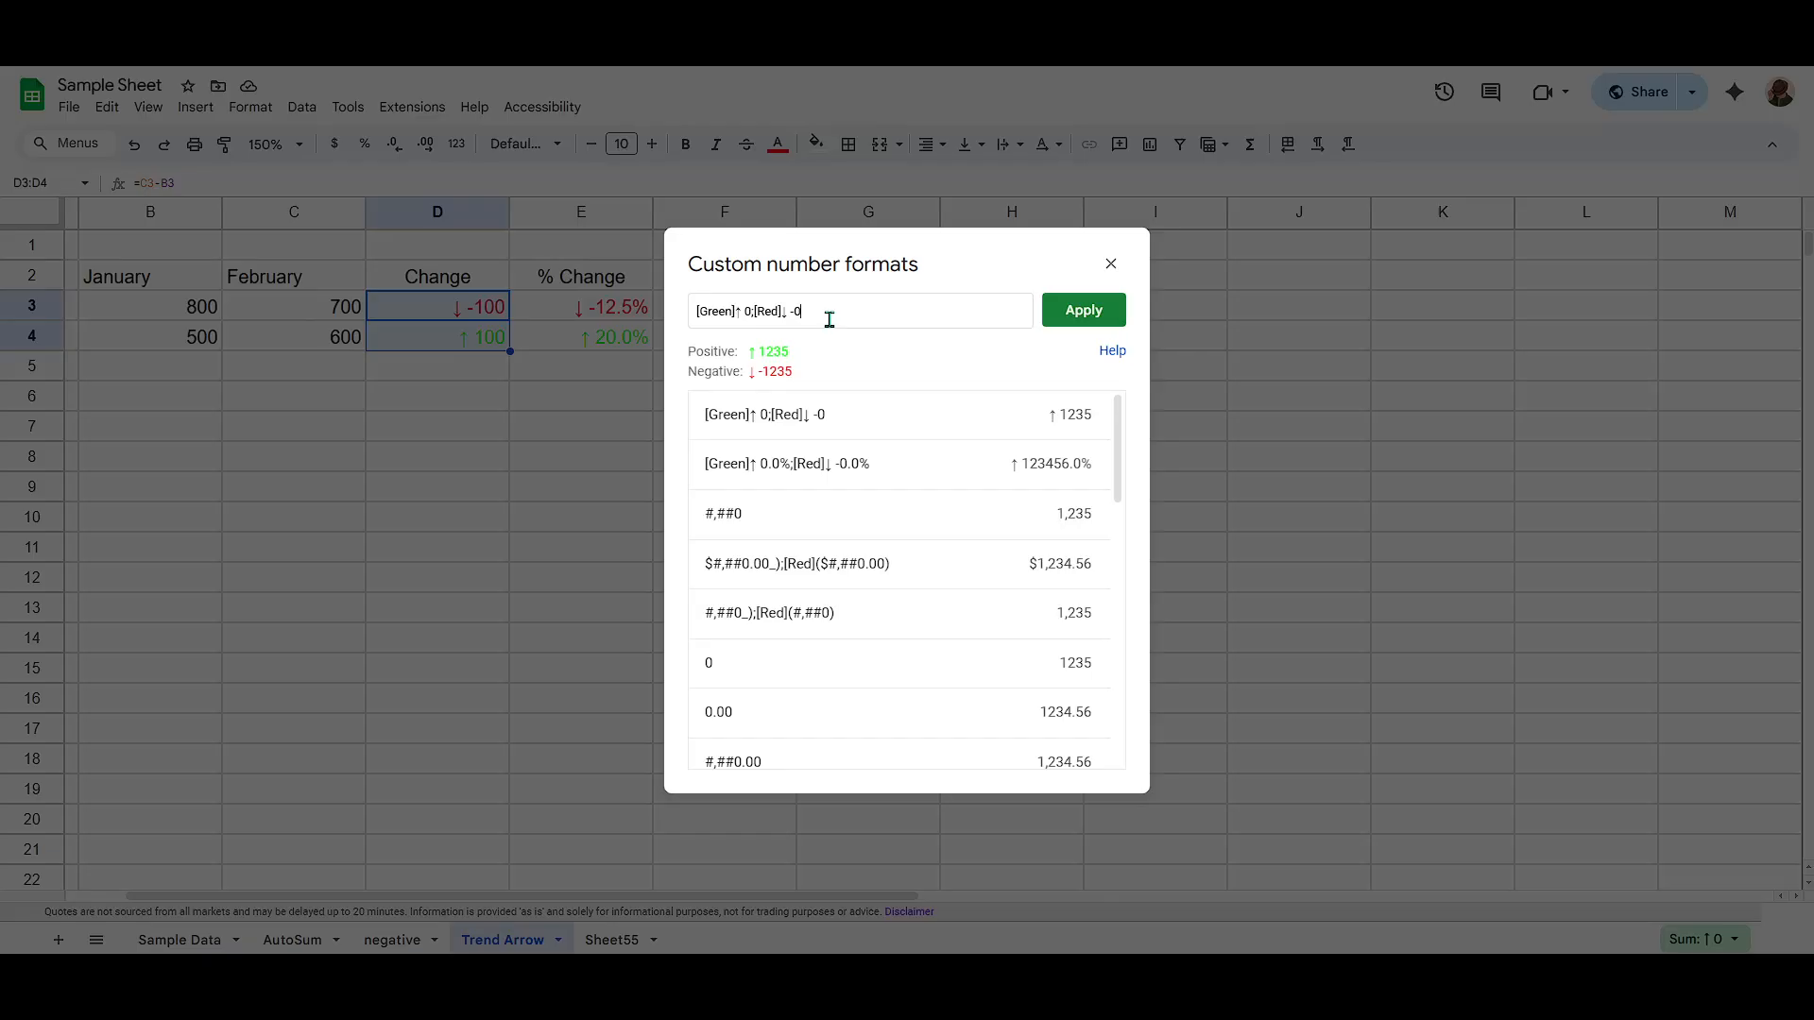
Step: Apply the custom number format [Green]↑ 0;[Red]↓ -0 to the Change cells D3:D4
drag(829, 319, 796, 313)
click(1080, 313)
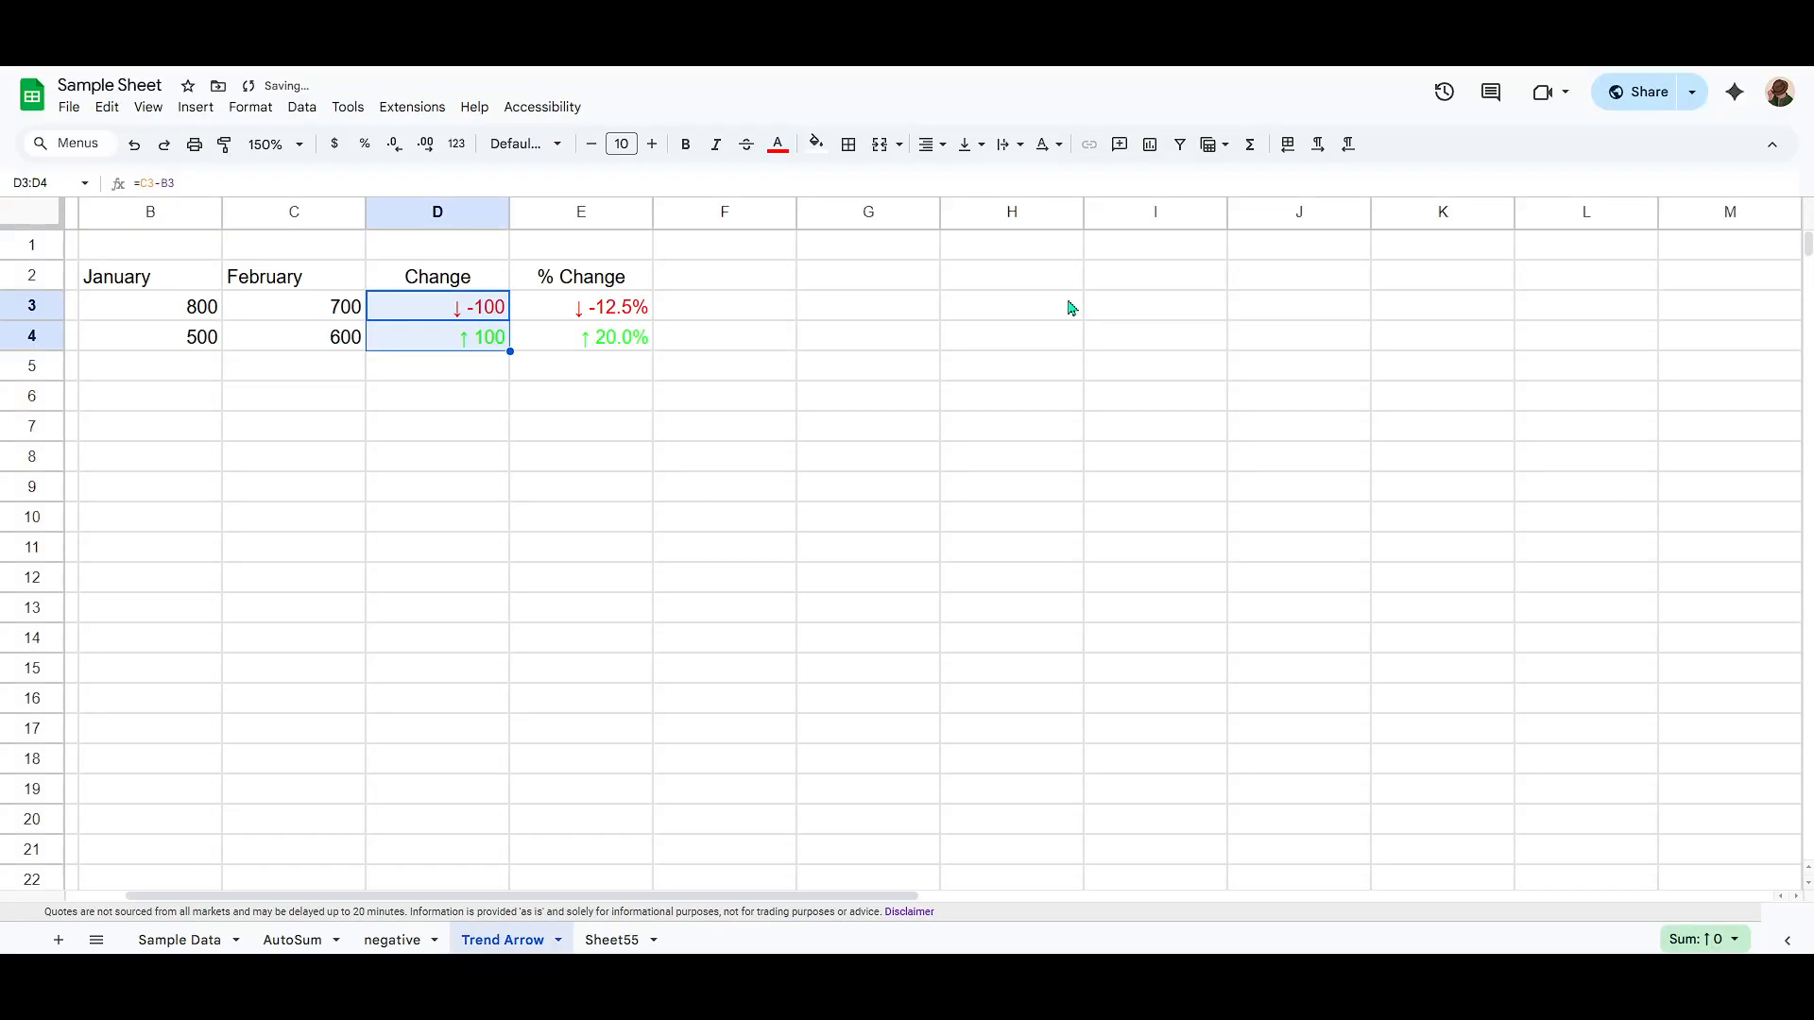
click(463, 314)
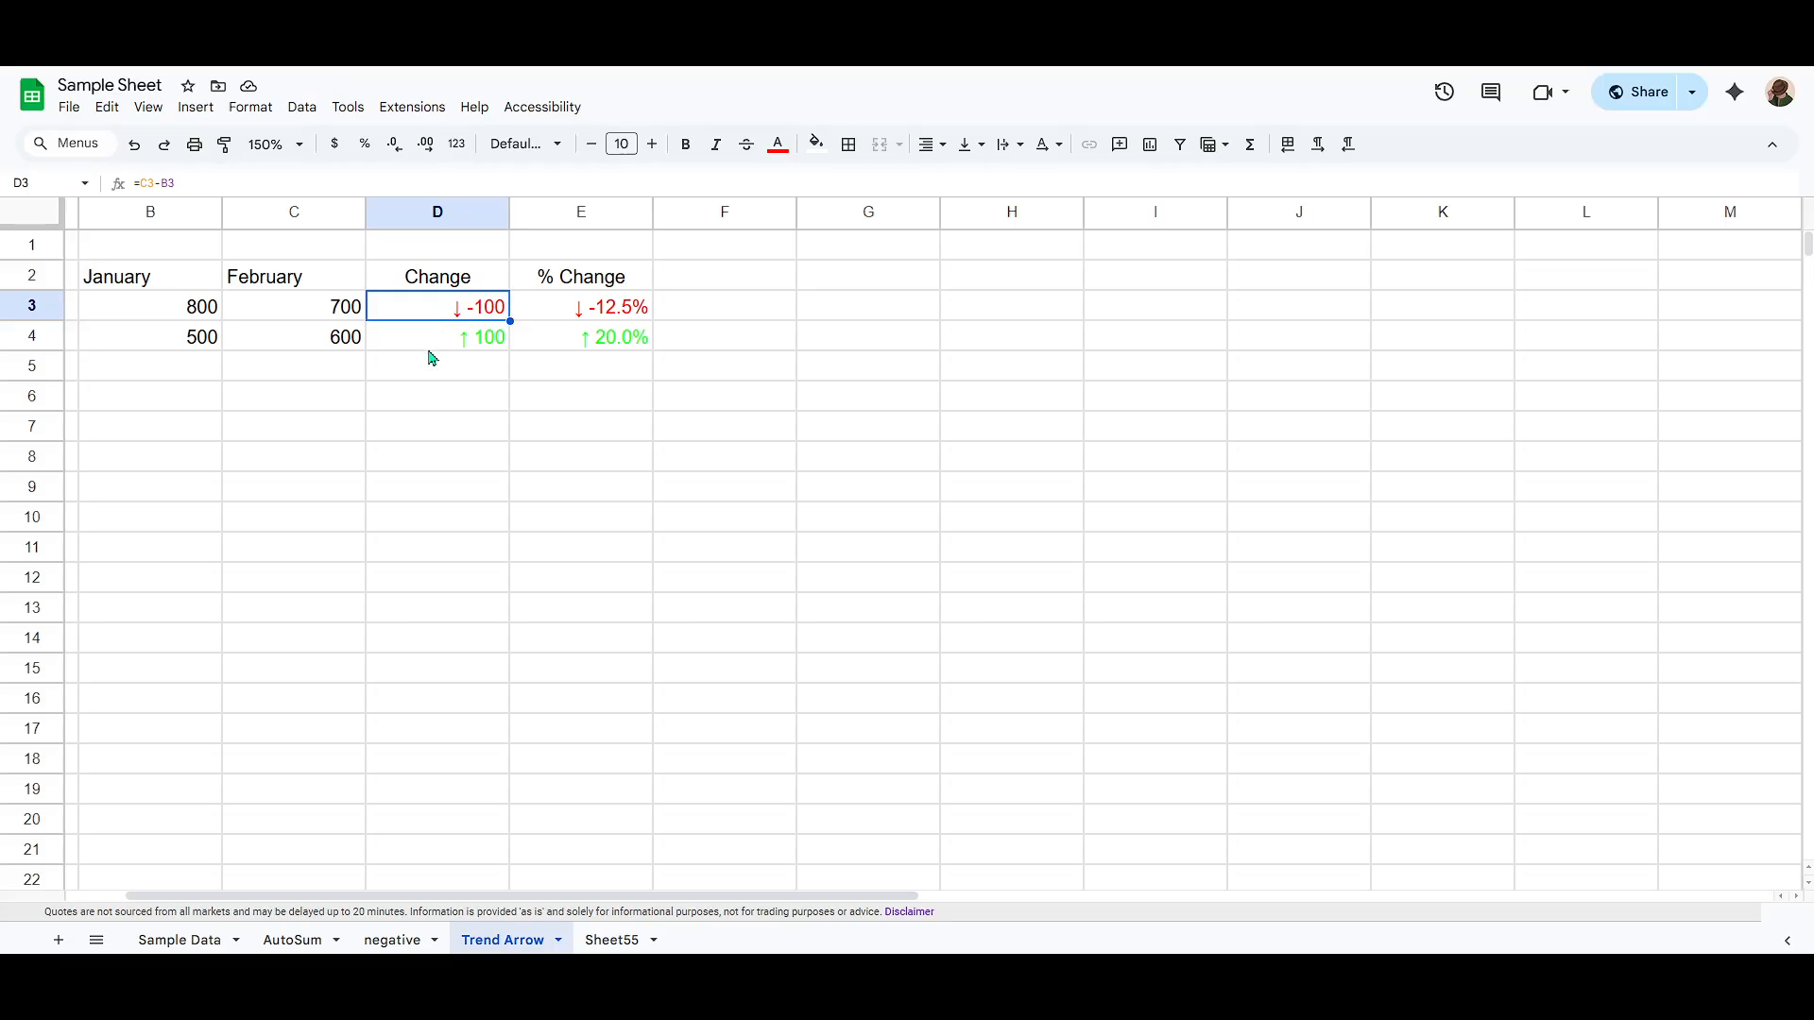
click(432, 346)
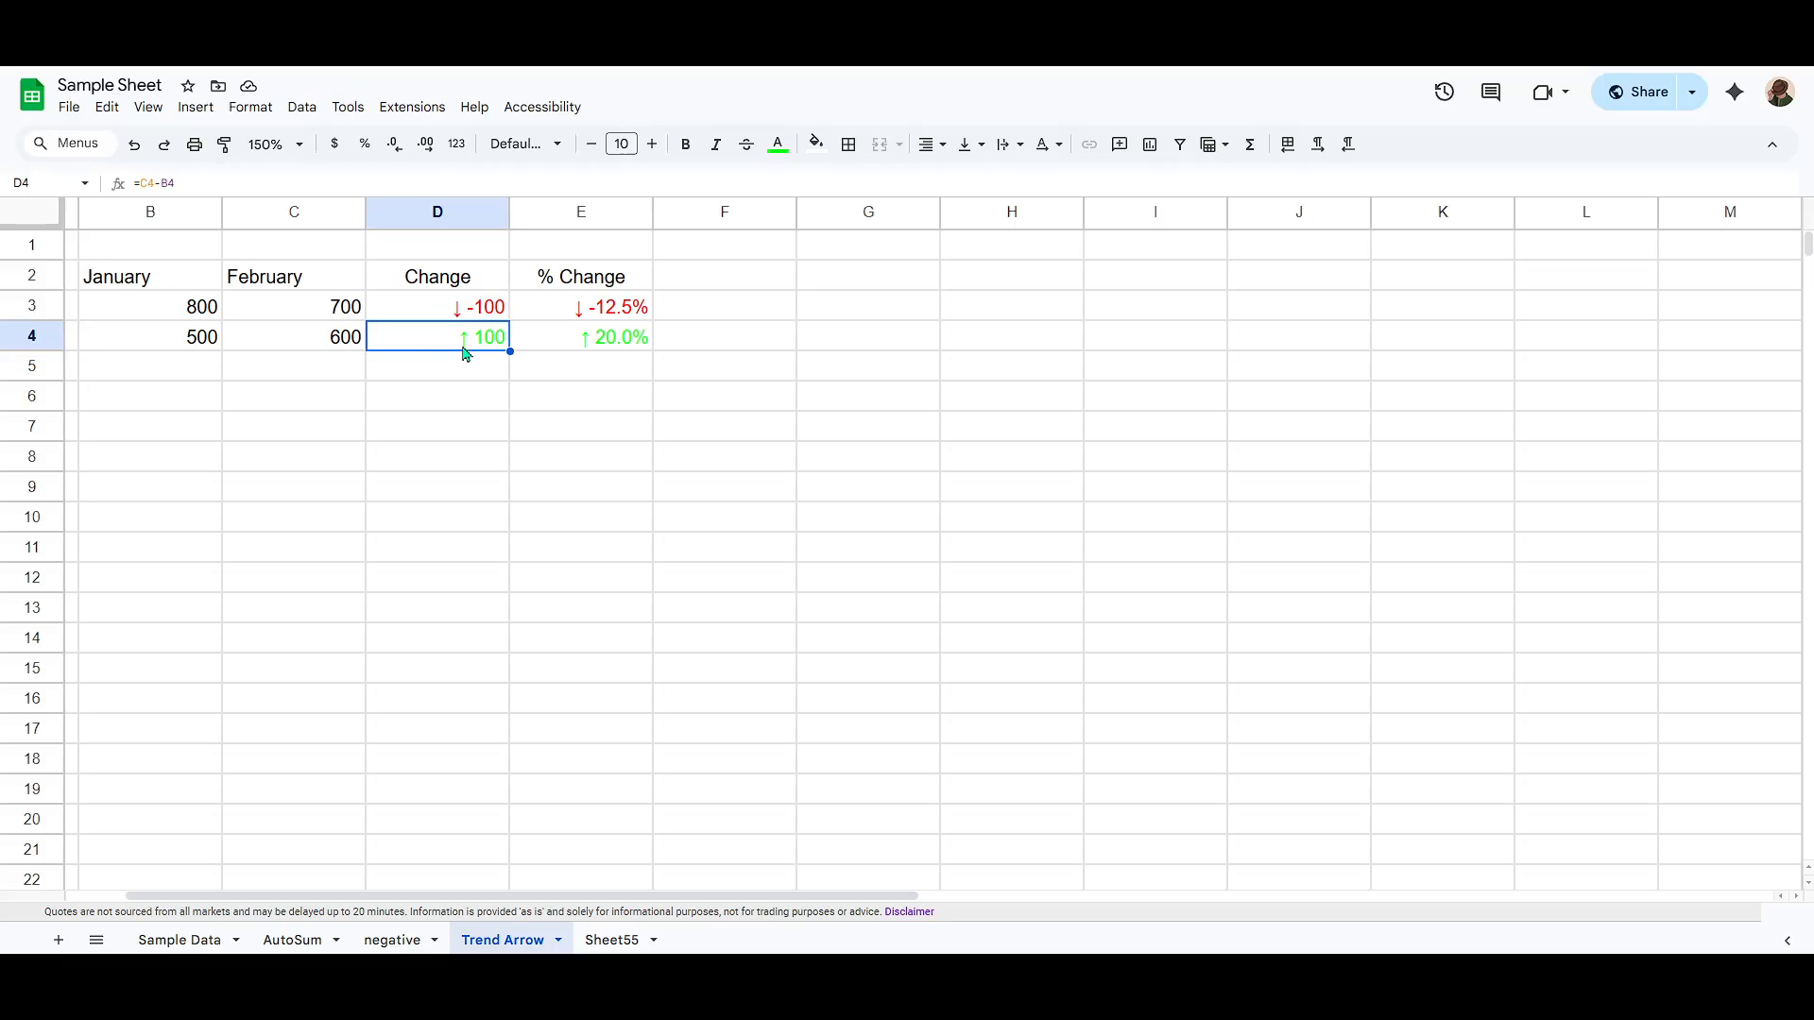
click(484, 314)
click(479, 342)
click(477, 316)
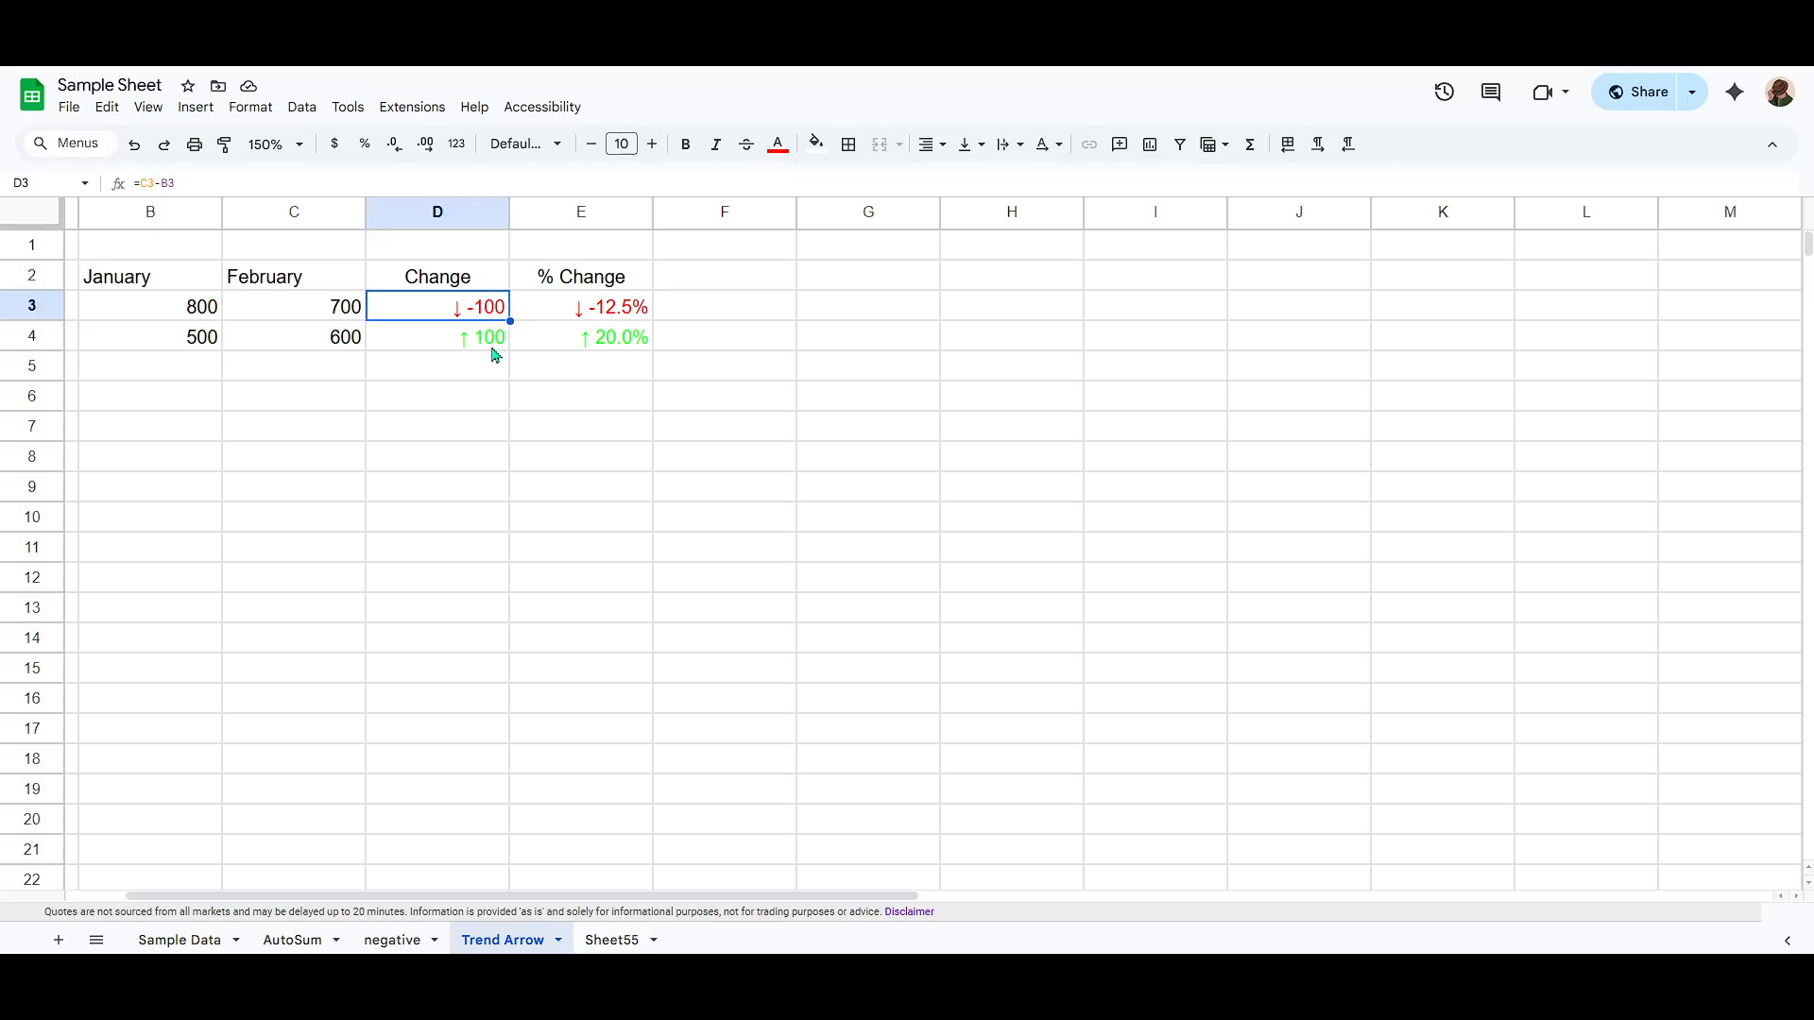
Step: Open the custom number format for the % Change cells E3:E4 and examine the percent signs in its code
click(614, 347)
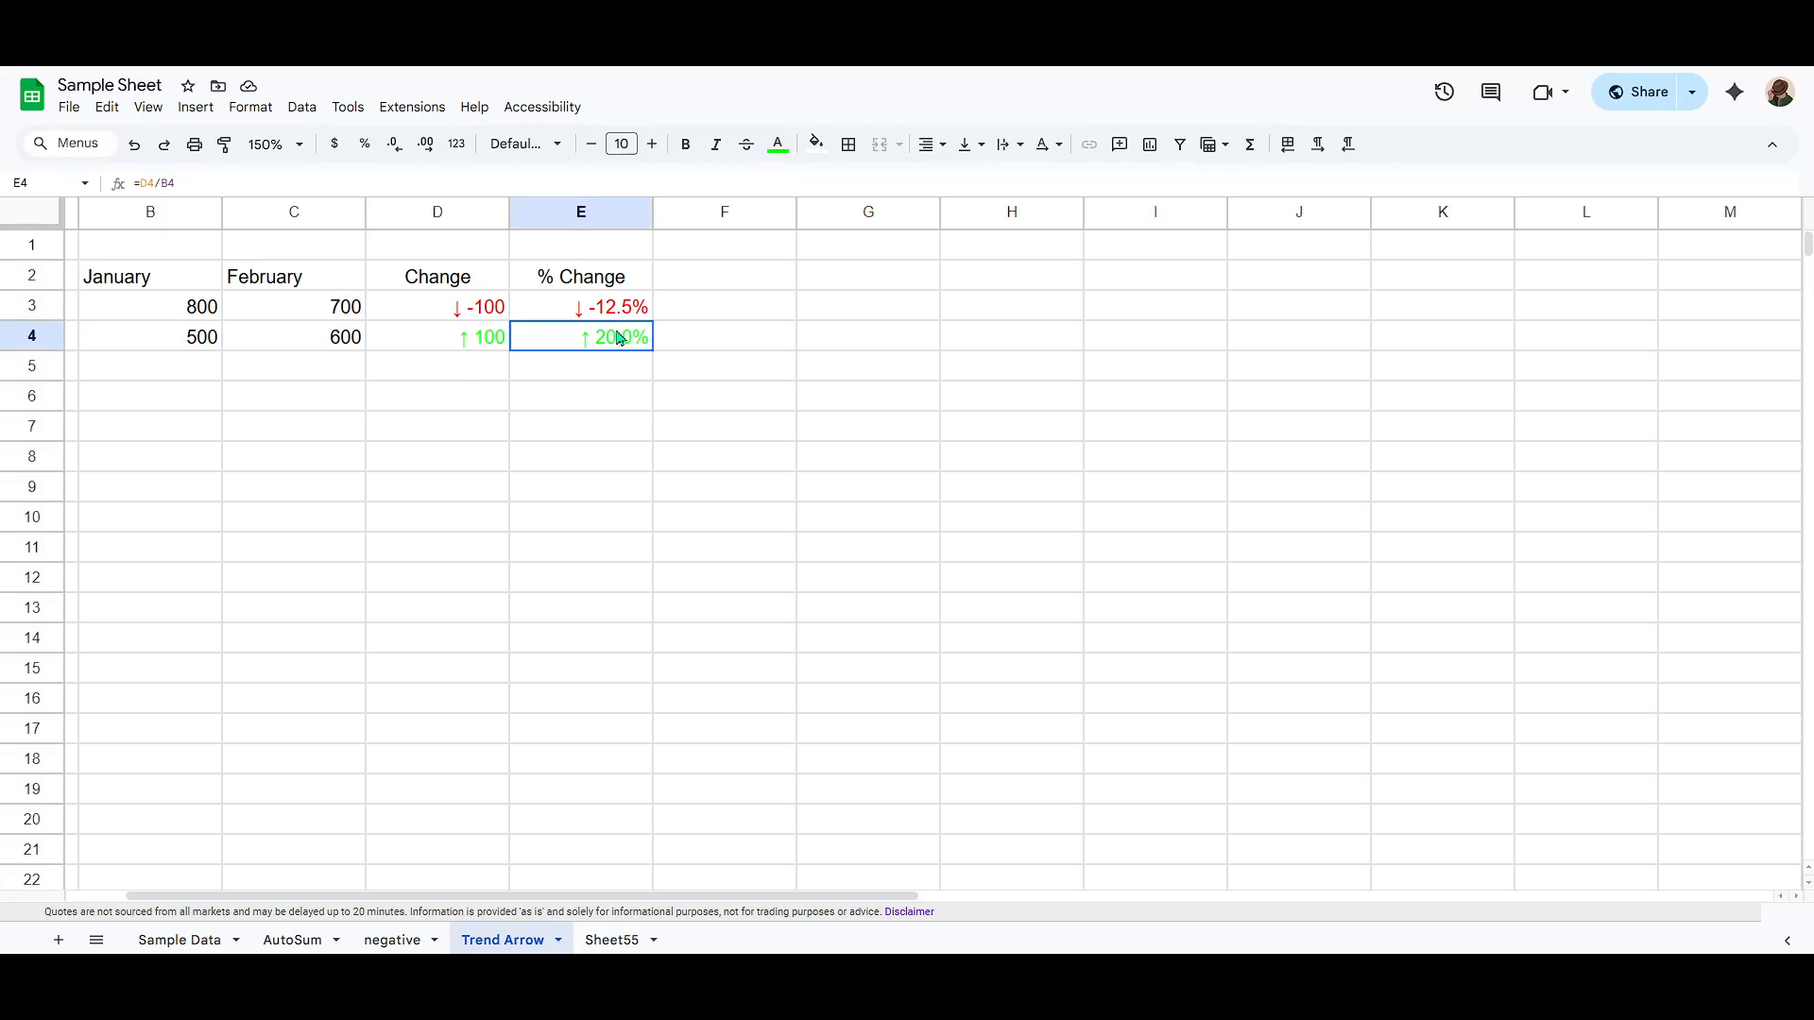
drag(619, 338, 612, 304)
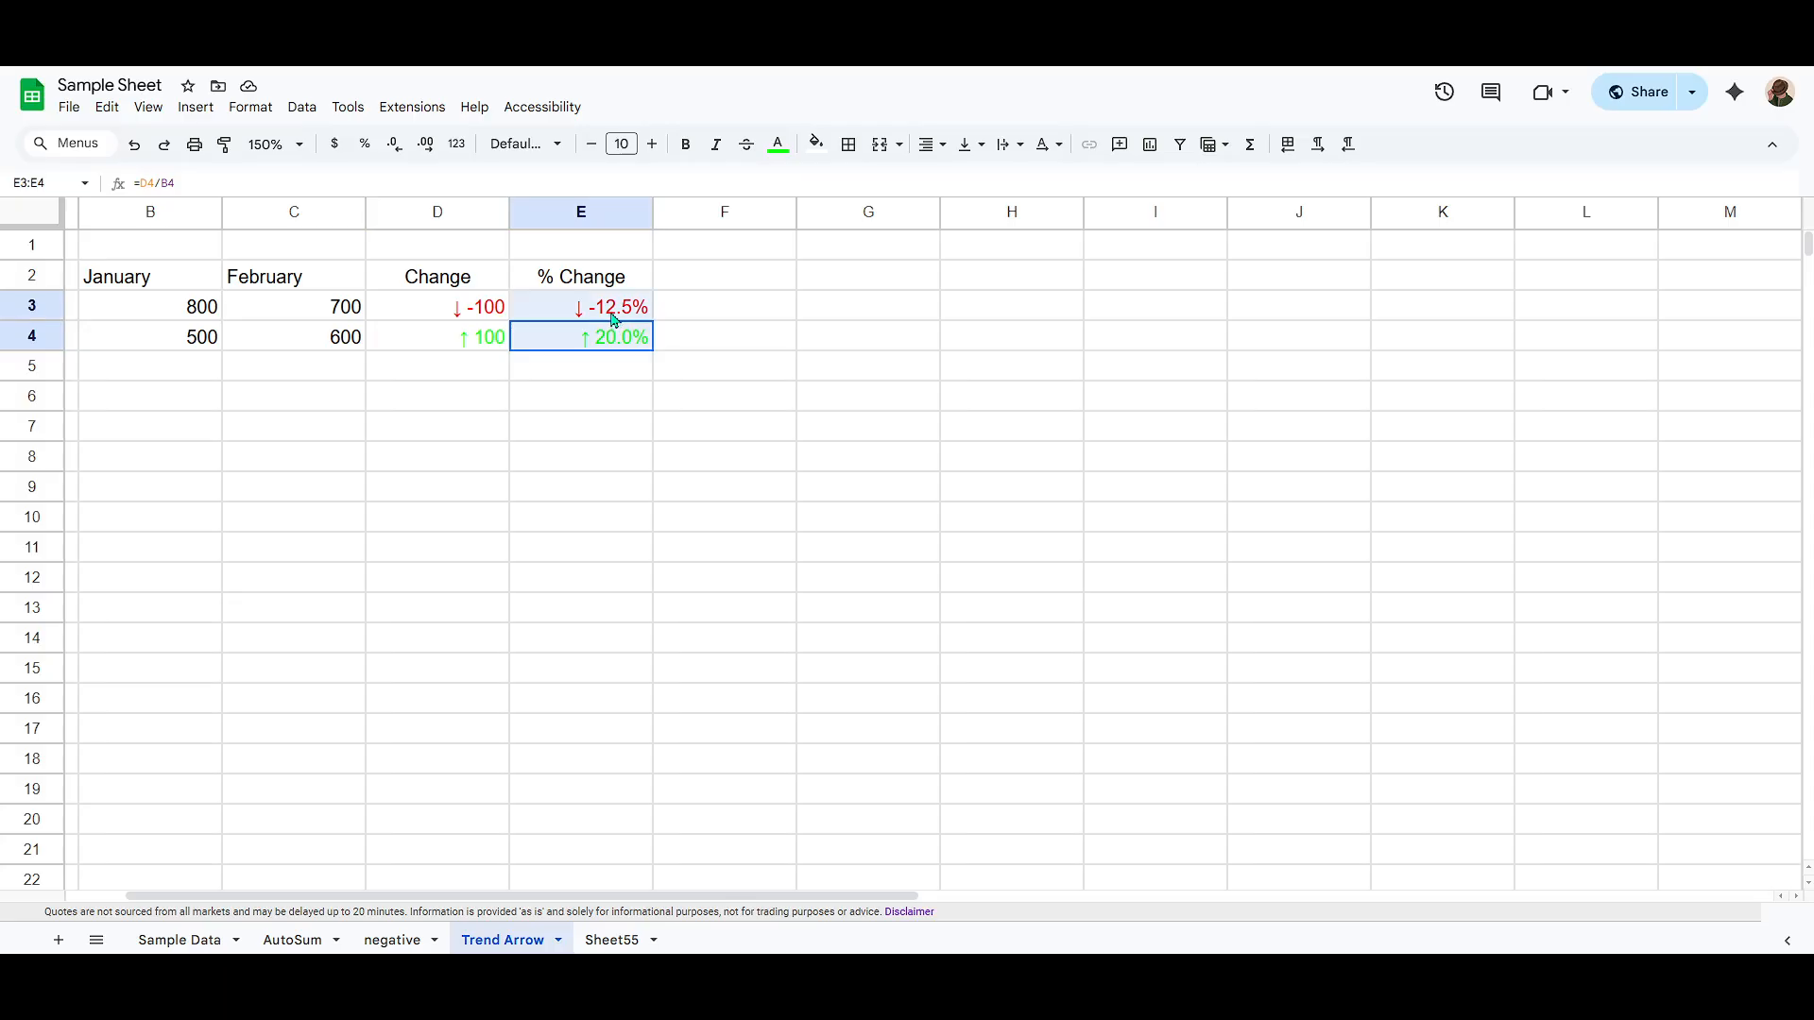
click(252, 109)
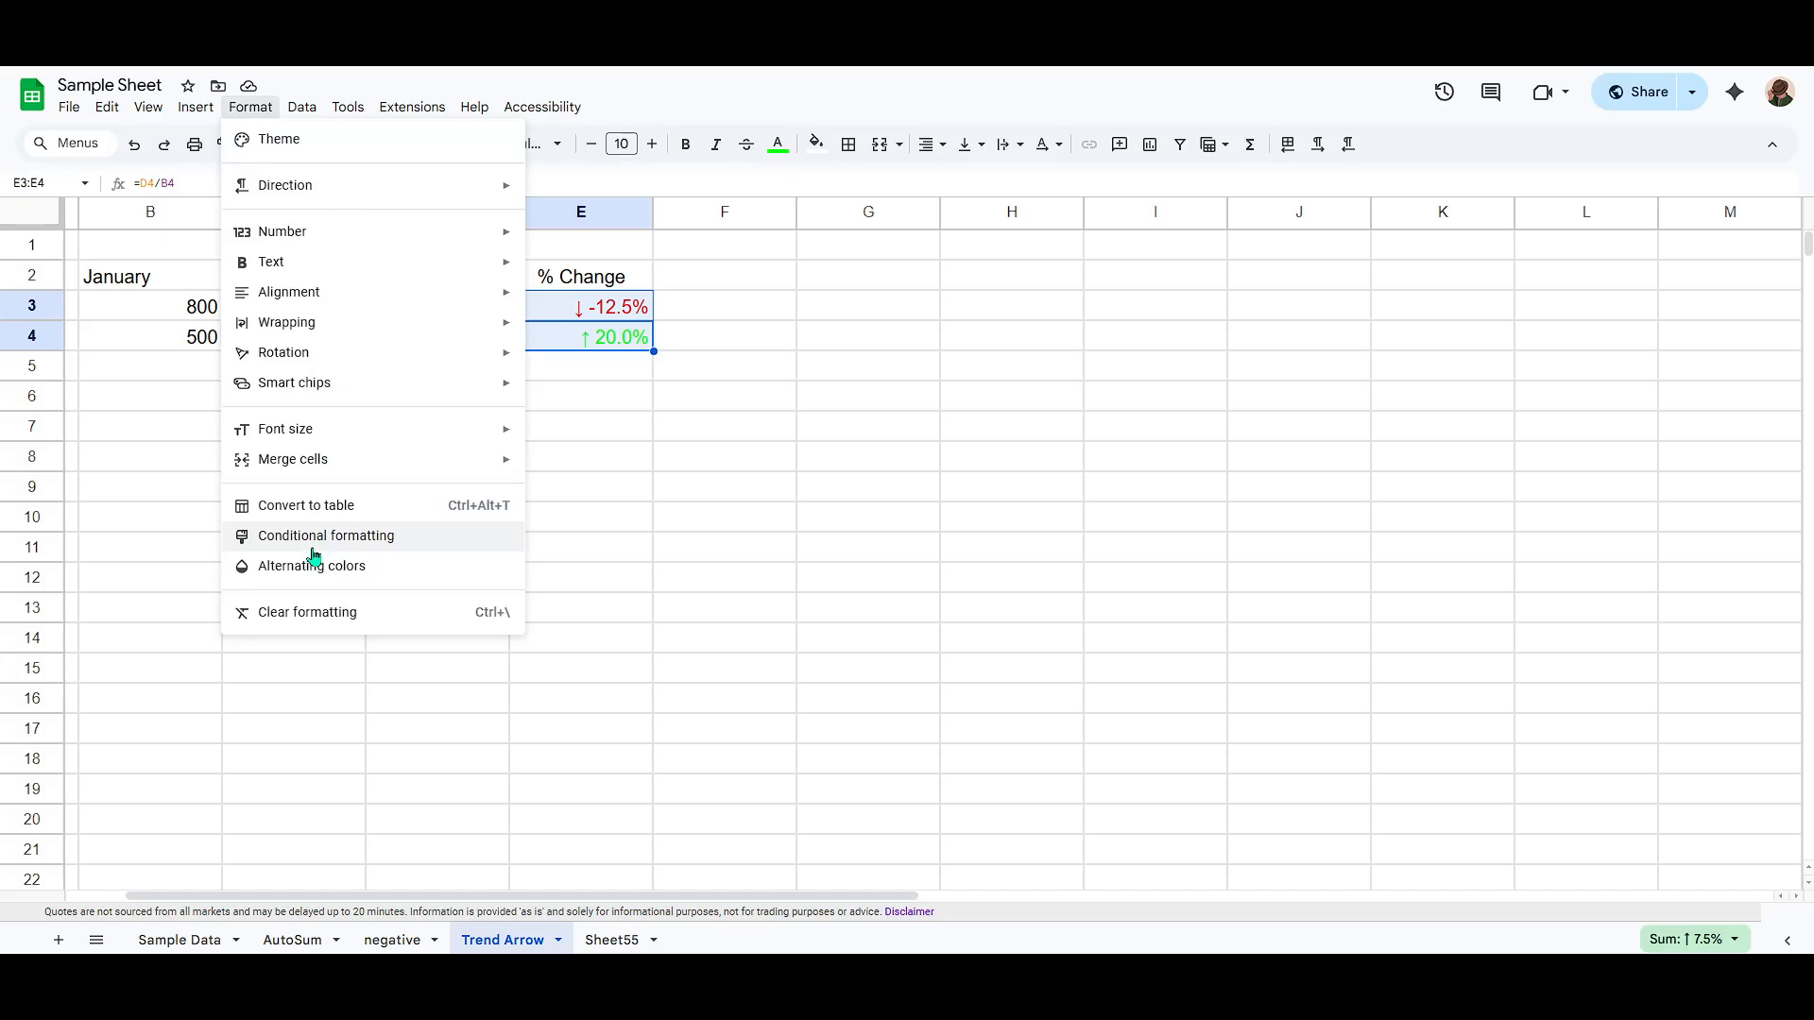
mouse_move(313, 247)
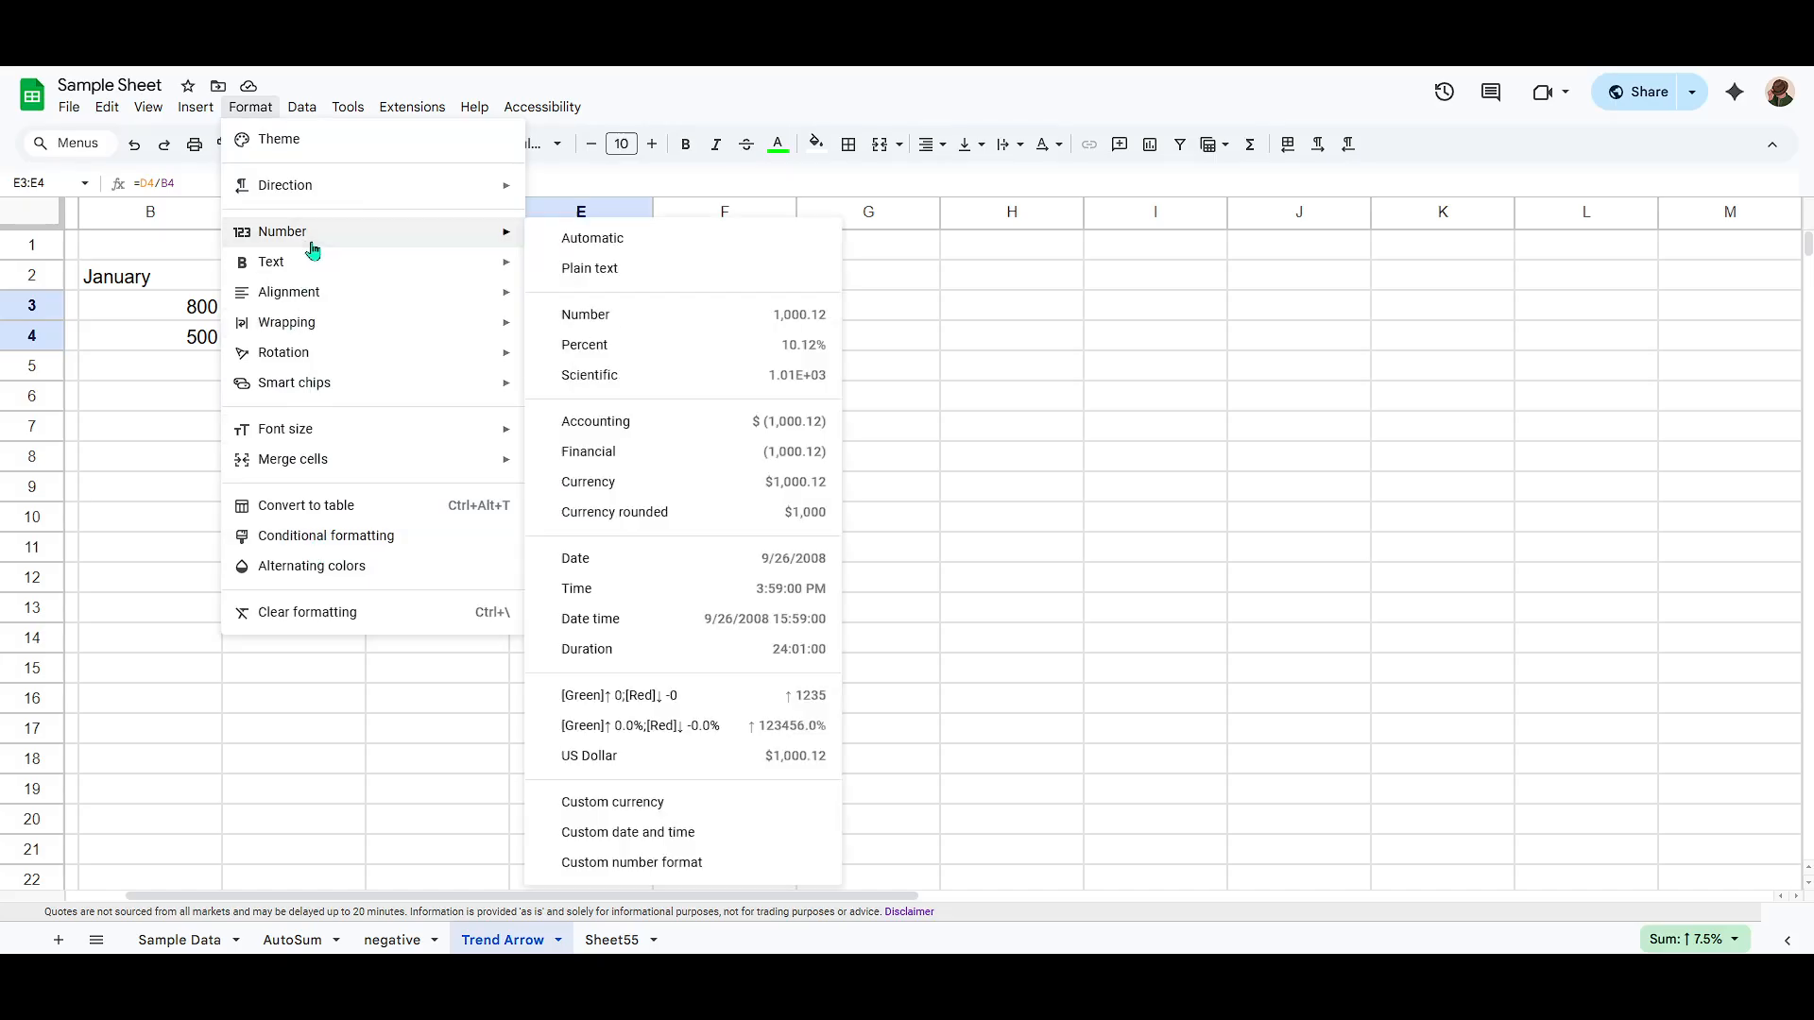
click(648, 863)
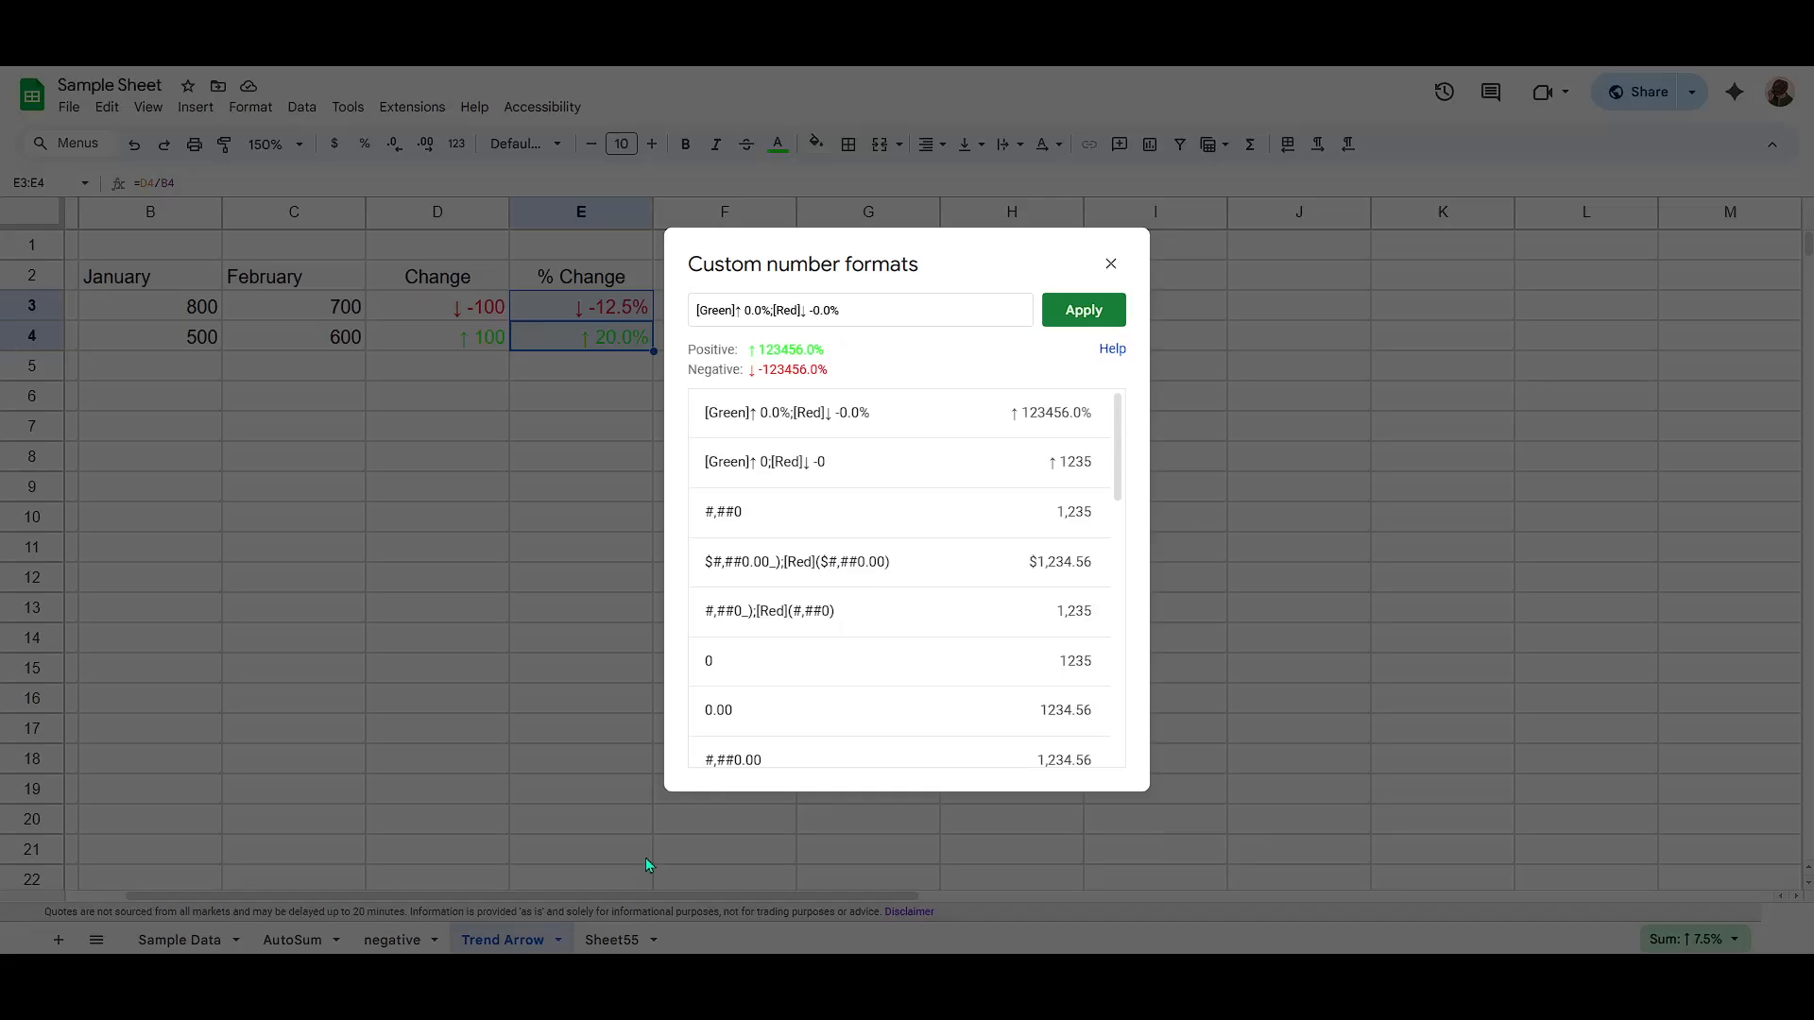
click(862, 308)
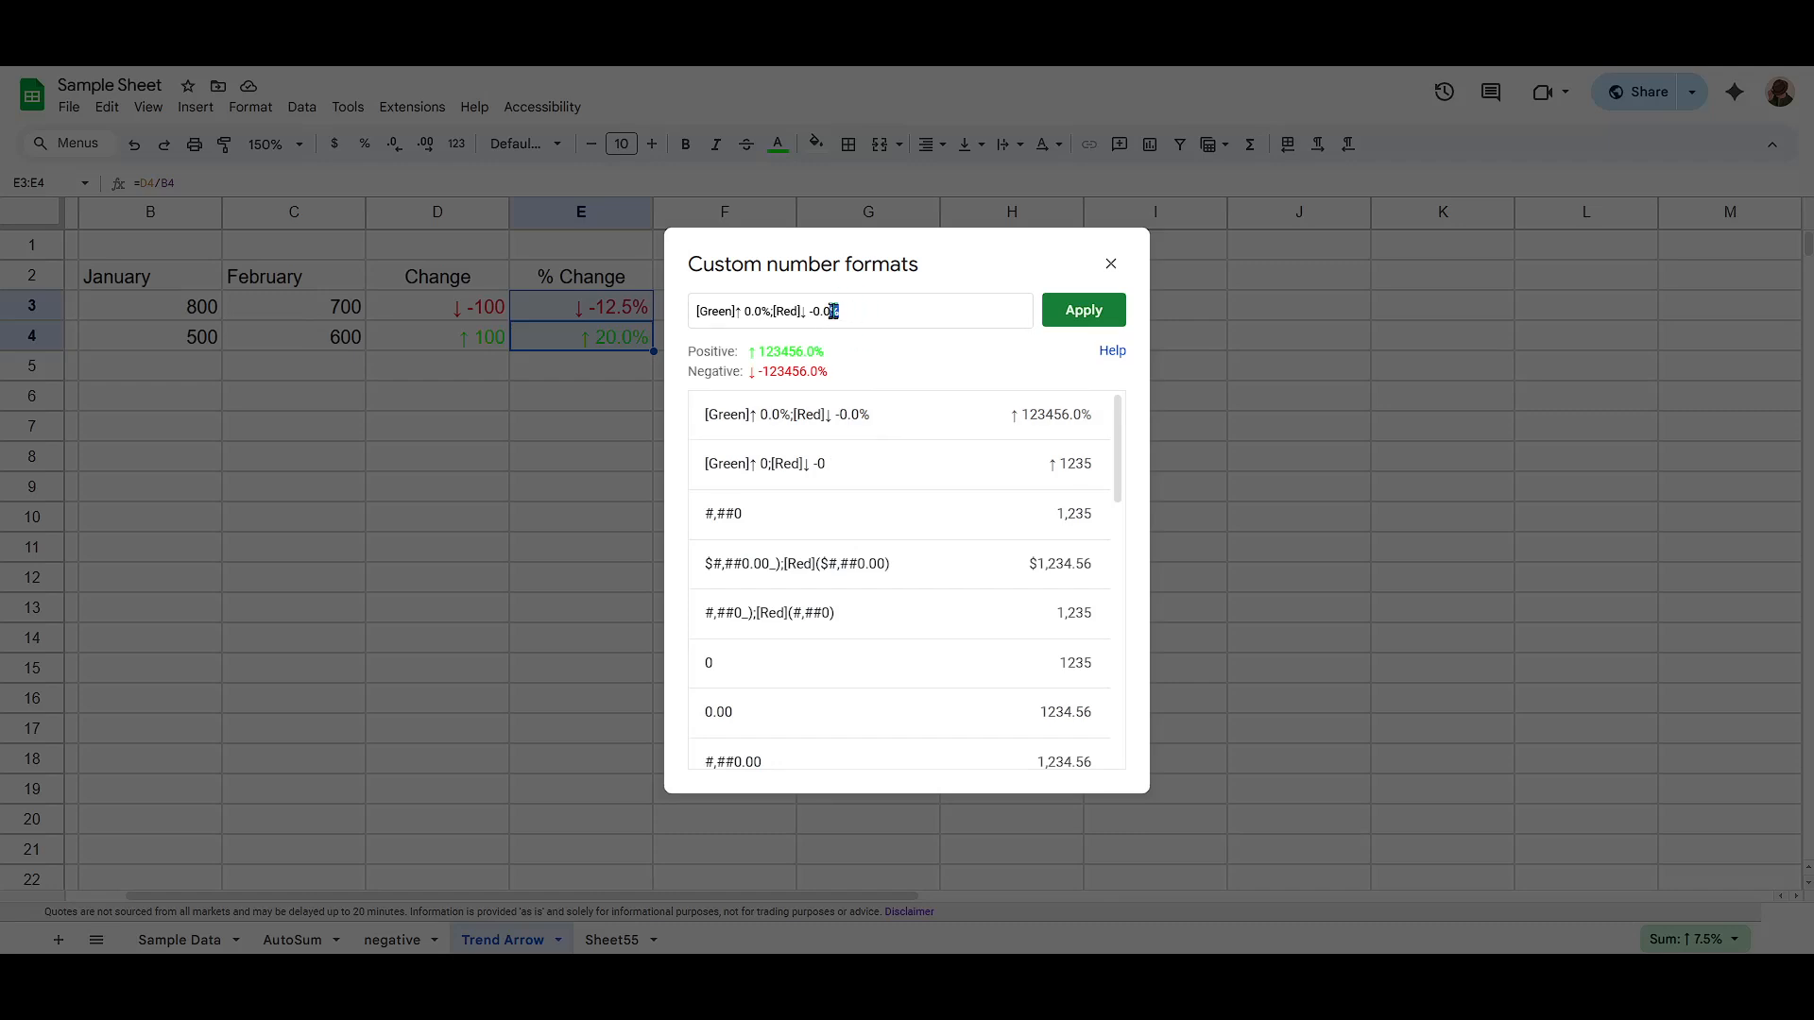
double_click(763, 312)
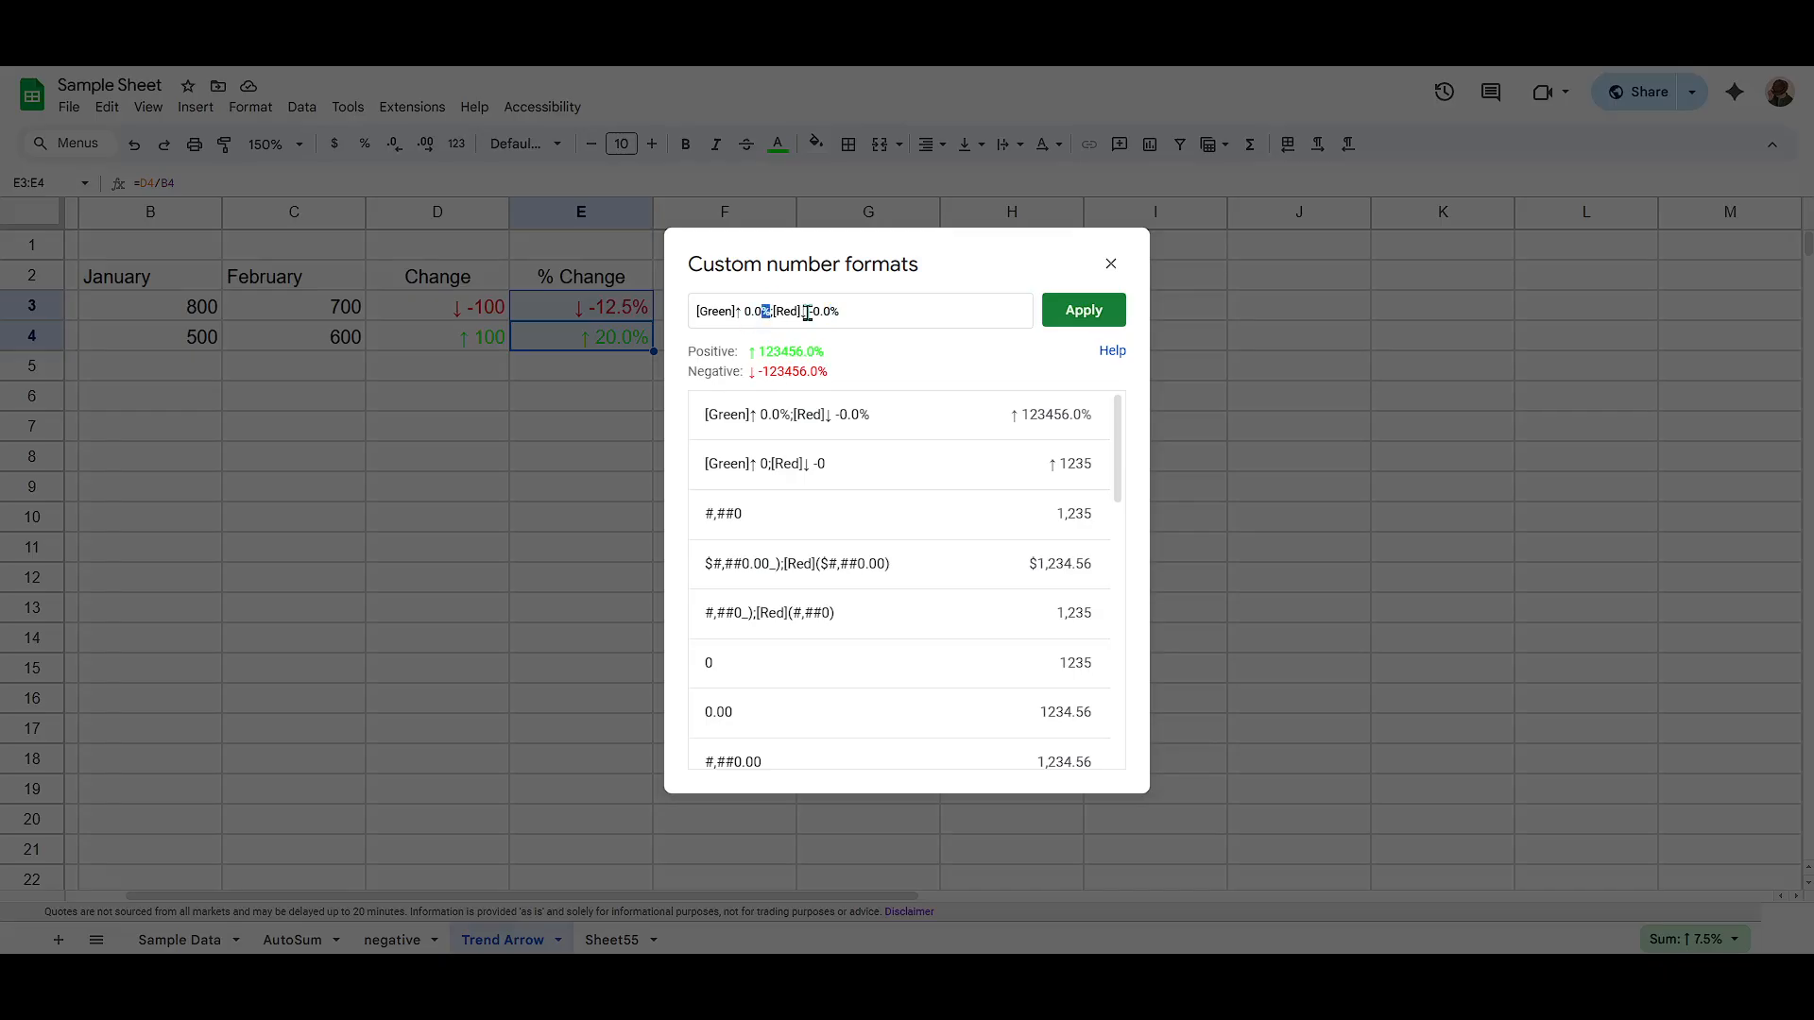